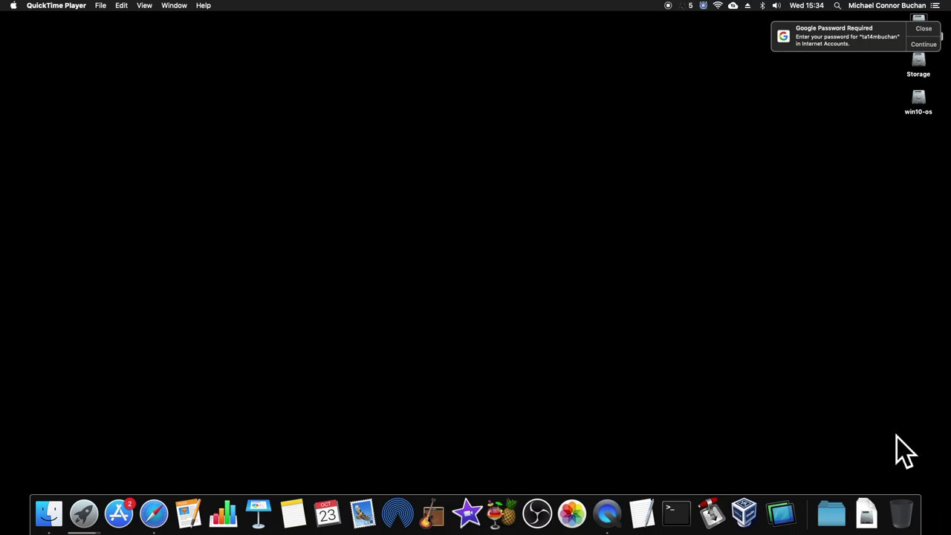
Step: Check the Mac's macOS version and hardware specifications in About This Mac, and close the overview
left_click(15, 6)
left_click(87, 22)
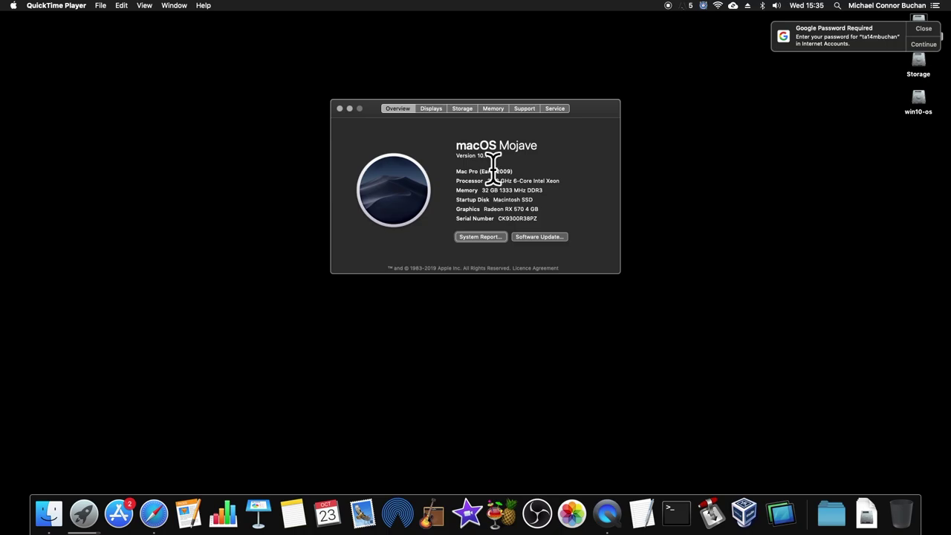
key("super+w")
Step: Switch to Safari, review the macOS Catalina Patcher download page, and quit the browser
key("ctrl+Left")
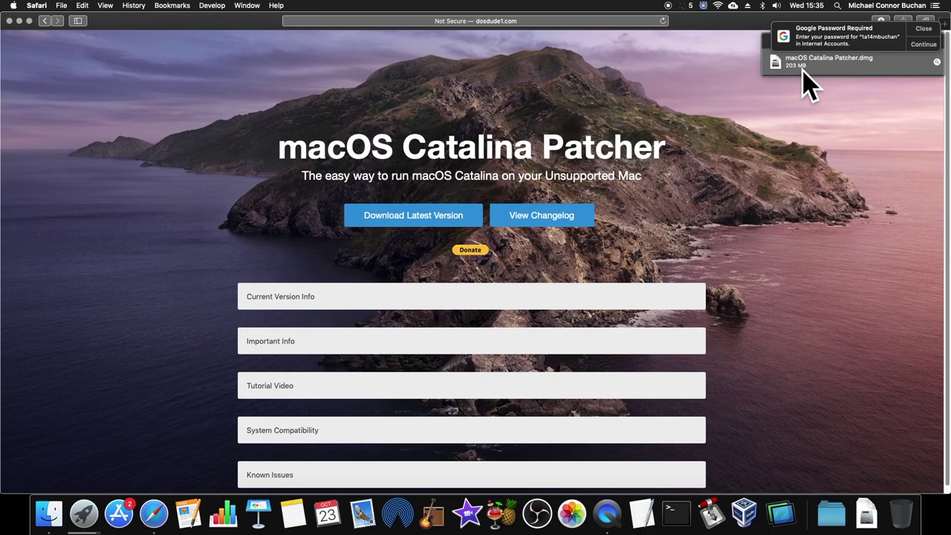
scroll(770, 183, "down", 1)
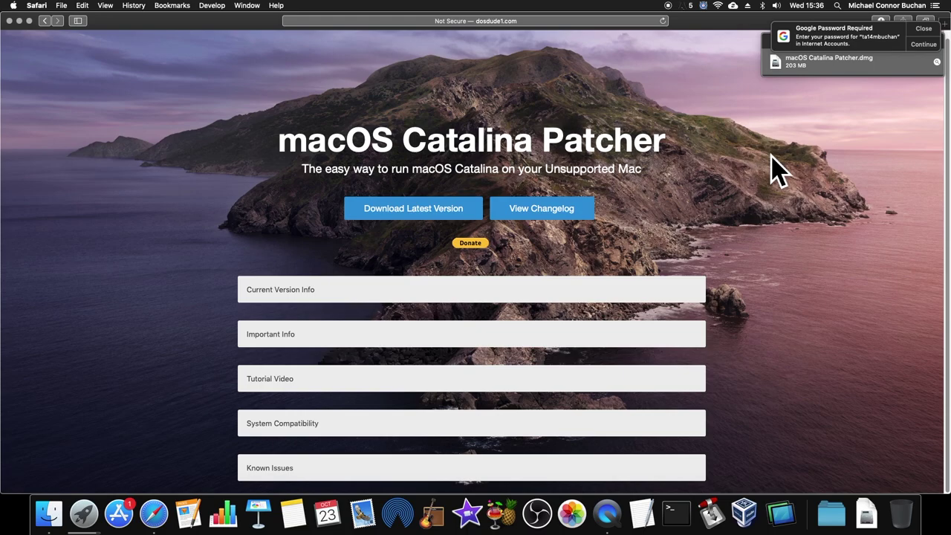
left_click(414, 227)
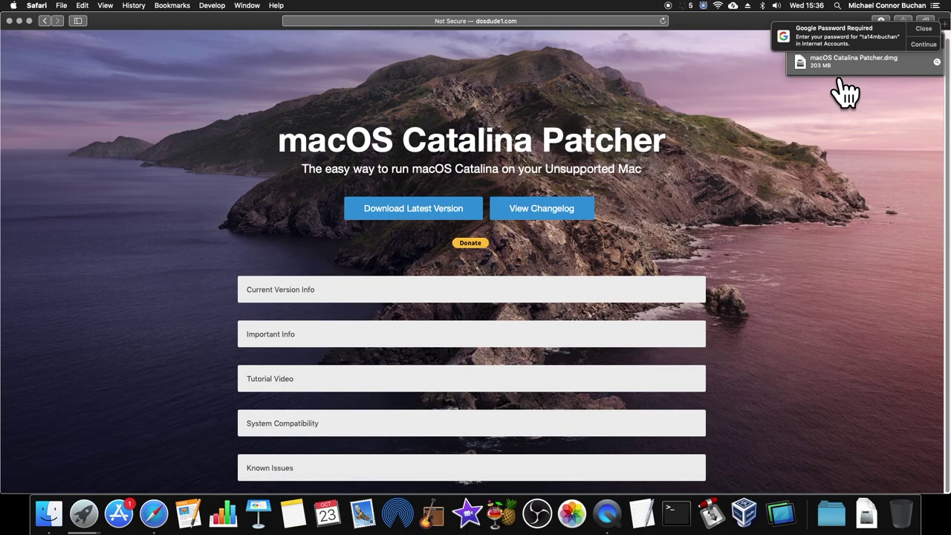
key("super+q")
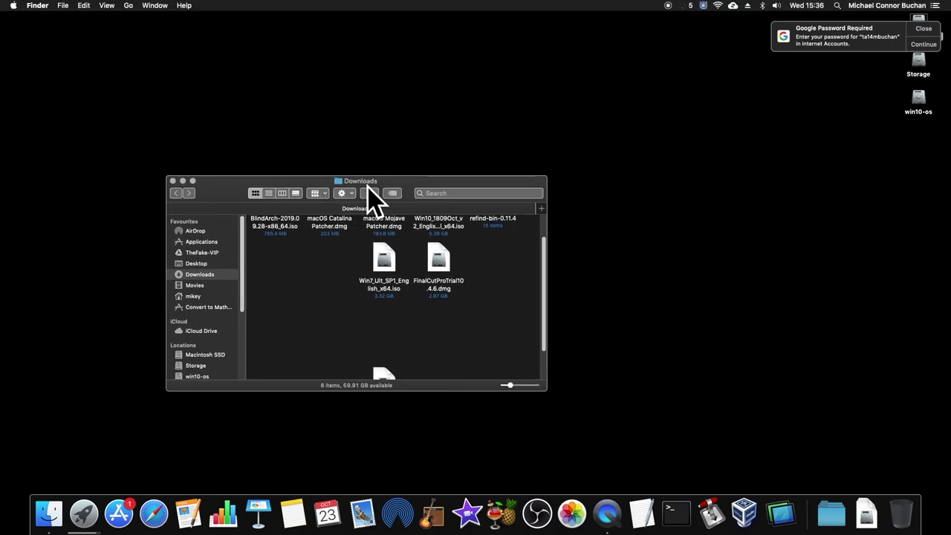
Step: Open the macOS Catalina Patcher.dmg disk image from the Downloads folder
scroll(287, 255, "up", 2)
left_click(287, 256)
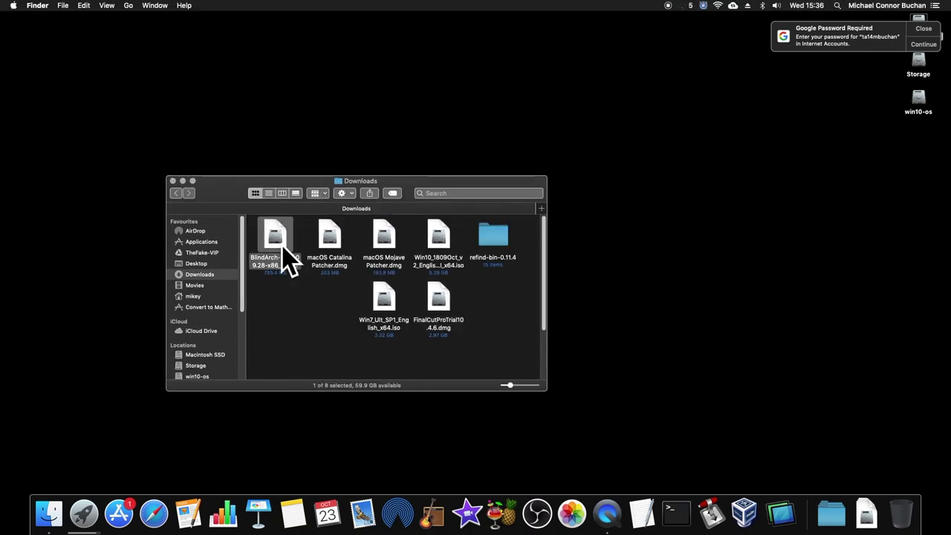
left_click(334, 236)
left_click(398, 262)
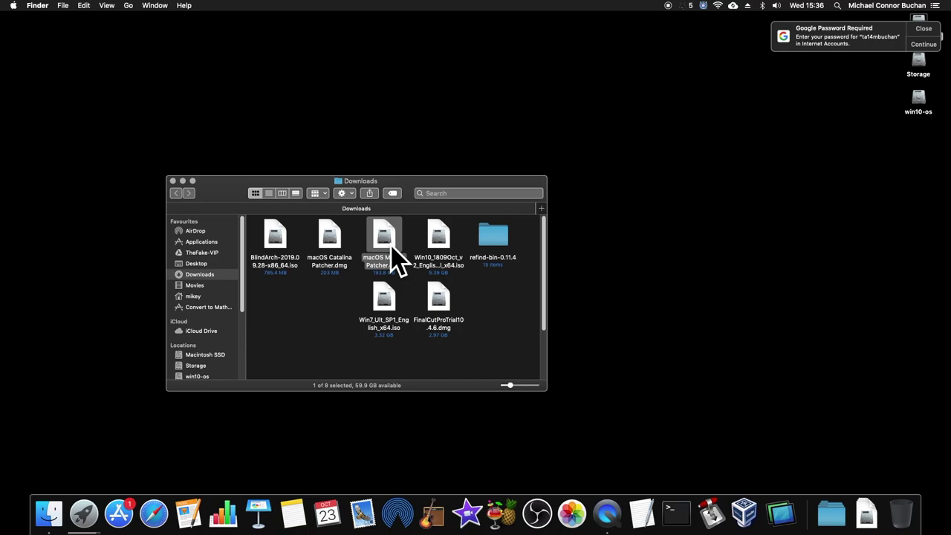
left_click_drag(398, 262, 395, 361)
left_click(338, 257)
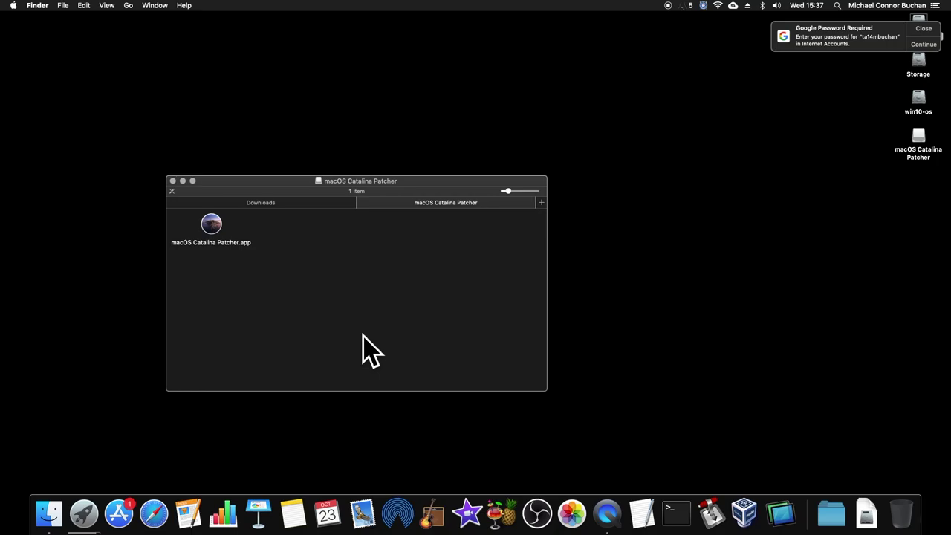
Step: Copy macOS Catalina Patcher.app from the mounted disk image and open the Applications folder in Finder
left_click(217, 235)
key("super+c")
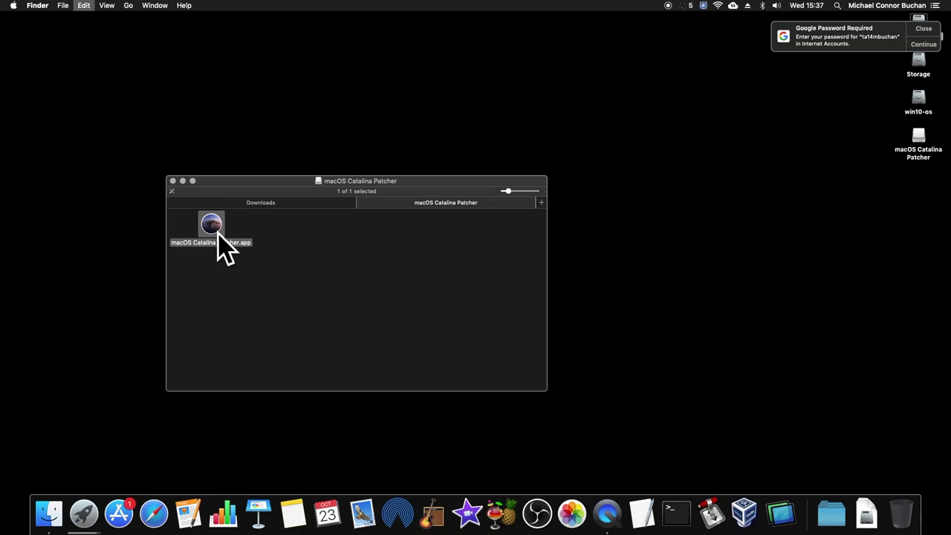
key("super+w")
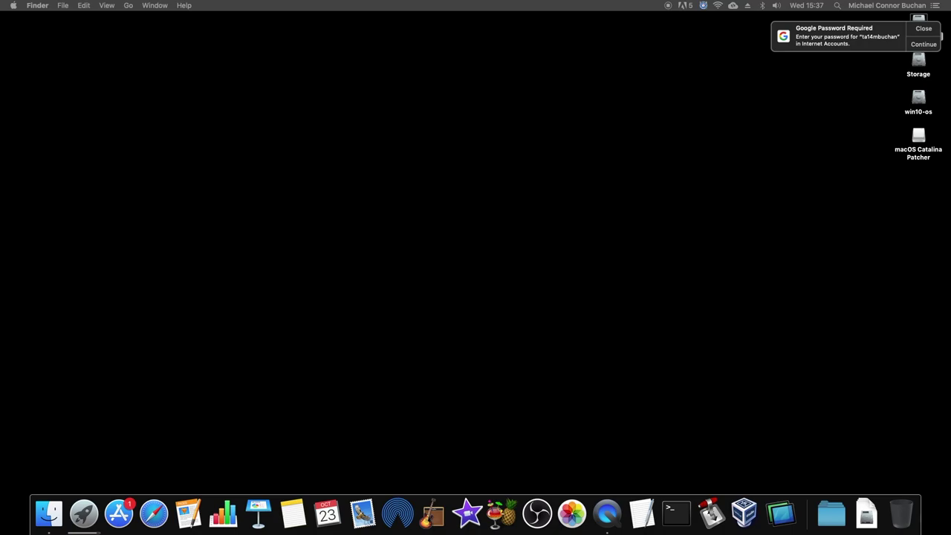
left_click_drag(82, 102, 385, 65)
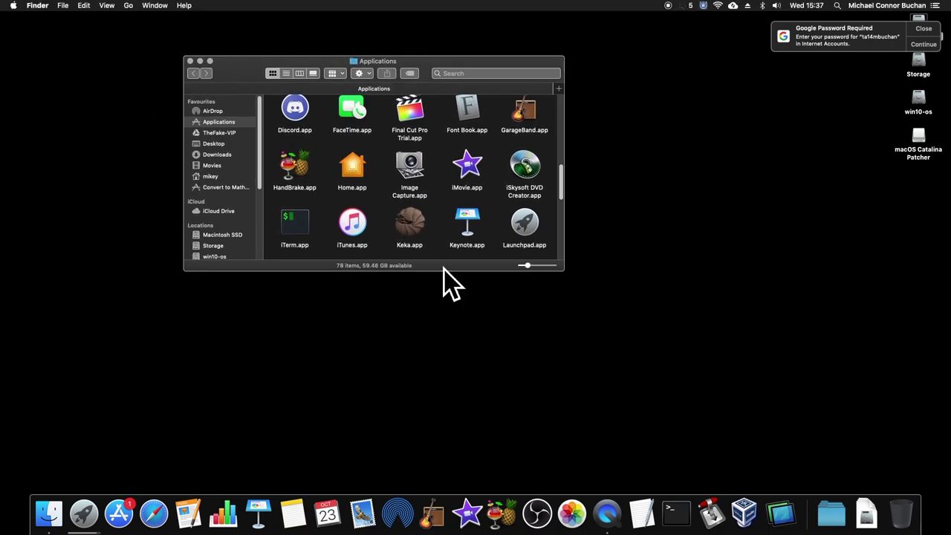
key("a")
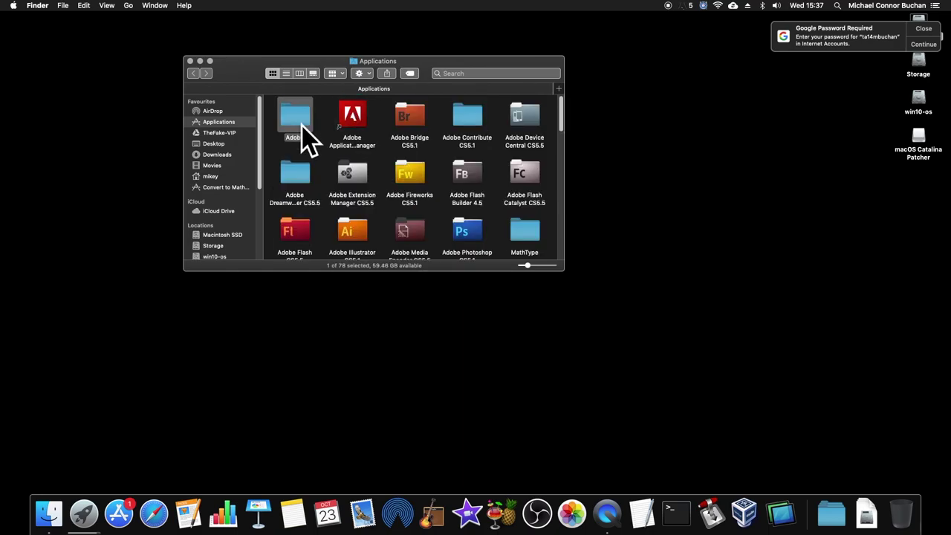
Step: Return from the Adobe subfolder to Applications and paste the copied macOS Catalina Patcher.app there
double_click(297, 119)
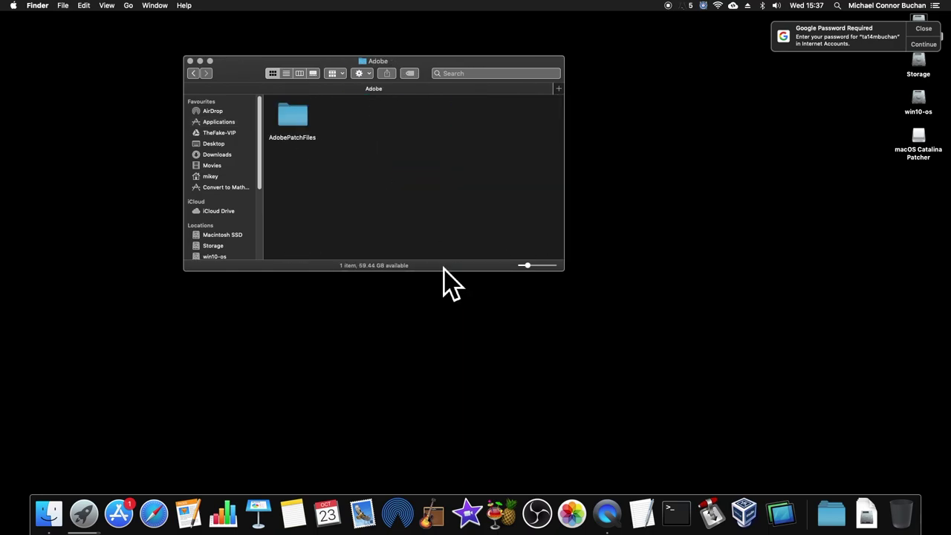
left_click(299, 126)
key("super+Up")
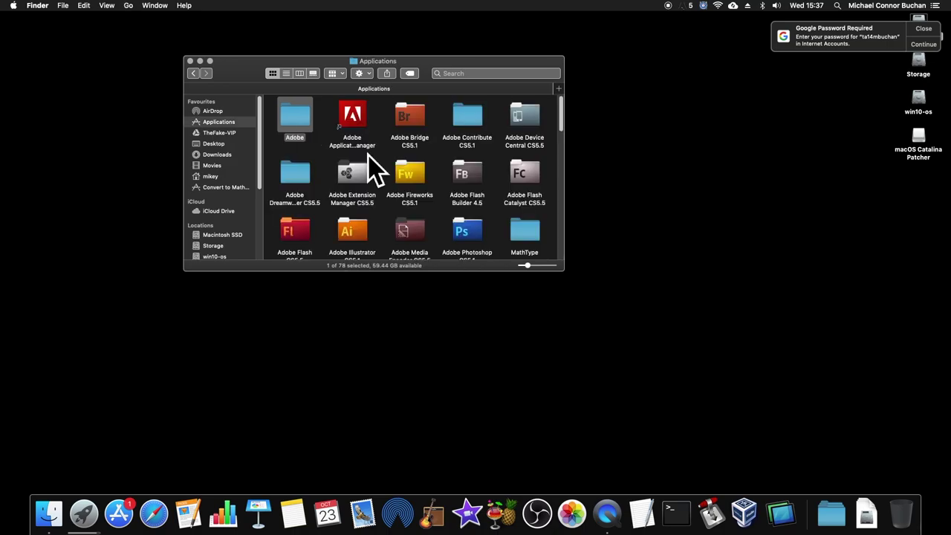
left_click(355, 125)
left_click(417, 124)
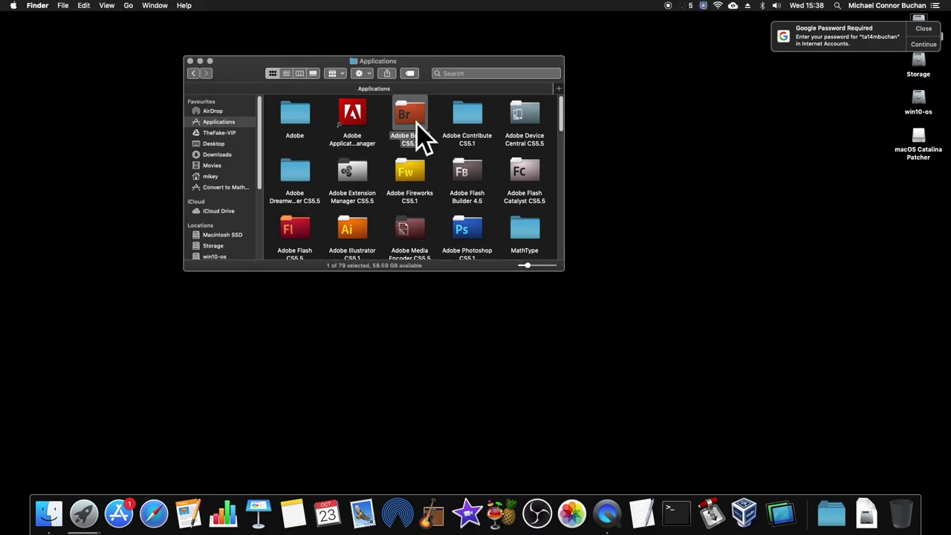
Step: Try to open macOS Catalina Patcher.app directly from the Applications folder
scroll(372, 186, "down", 10)
left_click(298, 230)
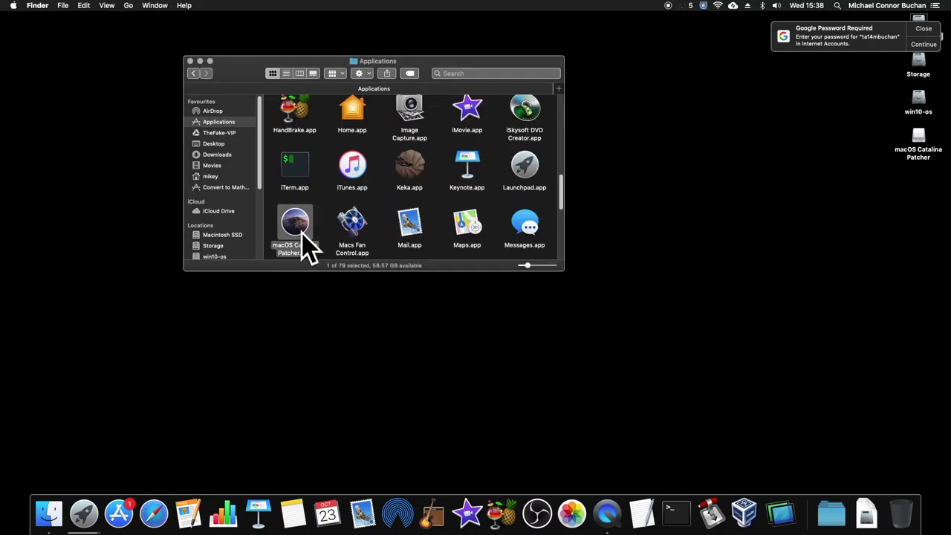
double_click(302, 232)
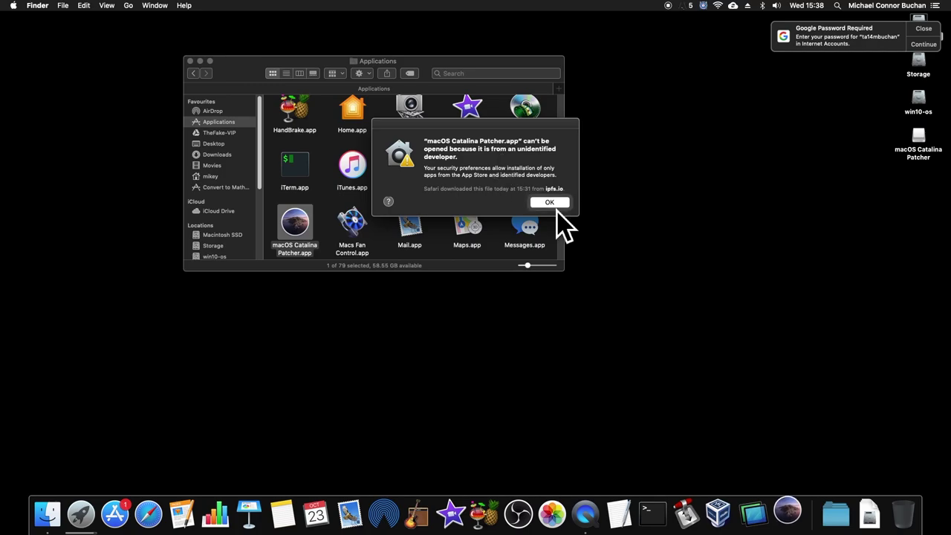
left_click(550, 203)
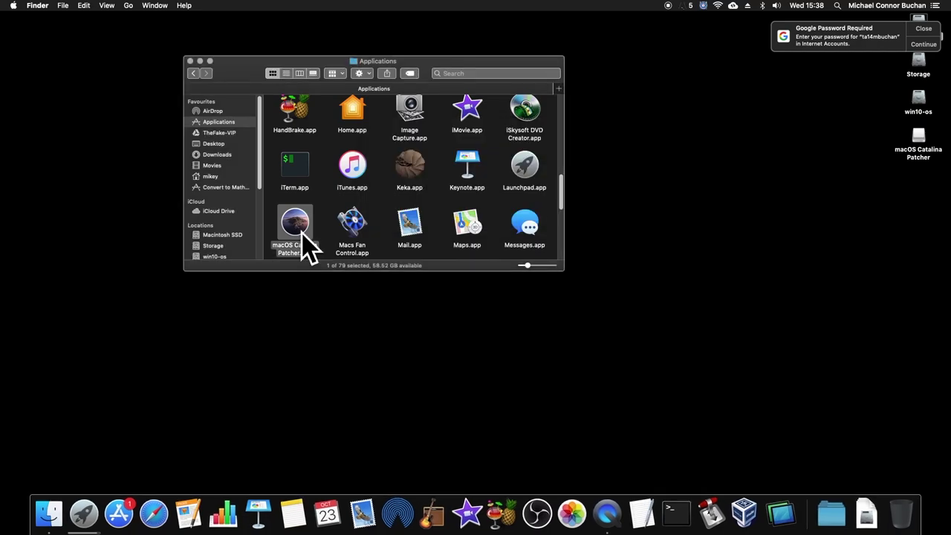
Step: Open macOS Catalina Patcher.app with an override for its unidentified developer, and bring the patcher window to the front
right_click(293, 220)
left_click(301, 224)
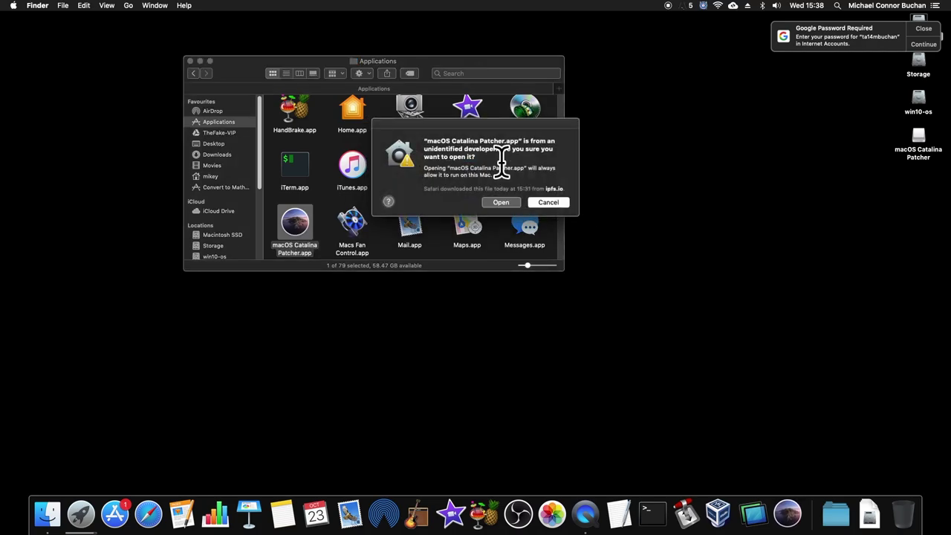
left_click(550, 204)
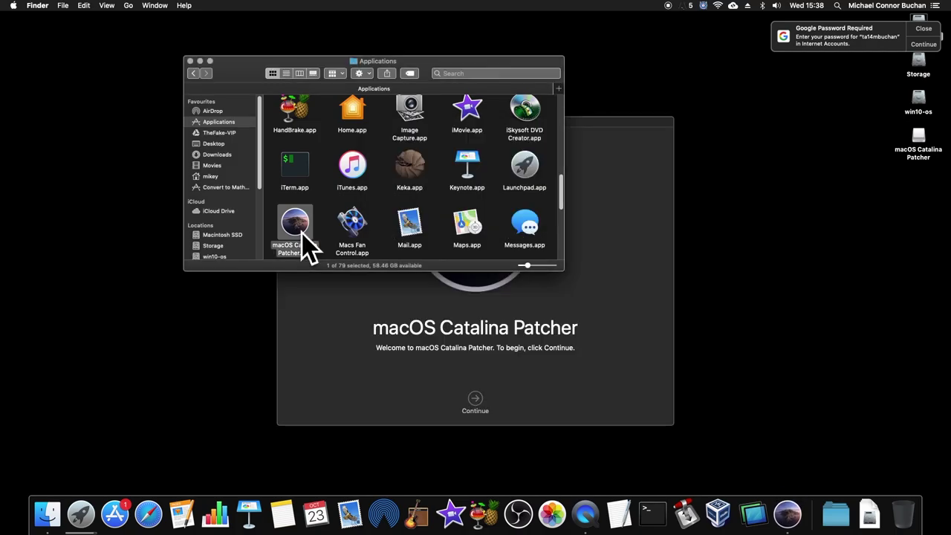
key("super+Tab")
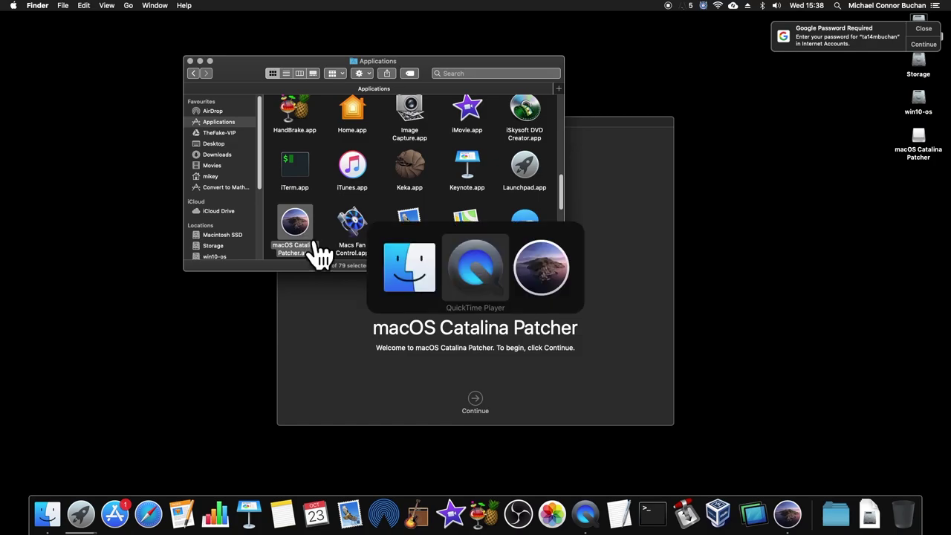
key("super+Tab")
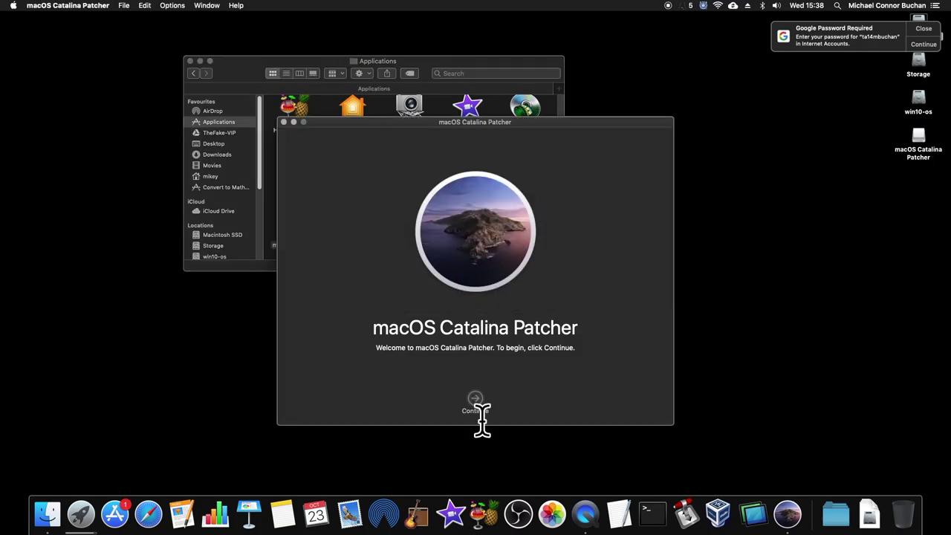
Step: Continue past the patcher's welcome and contributors pages and start downloading a new copy of the macOS Catalina installer
left_click(479, 413)
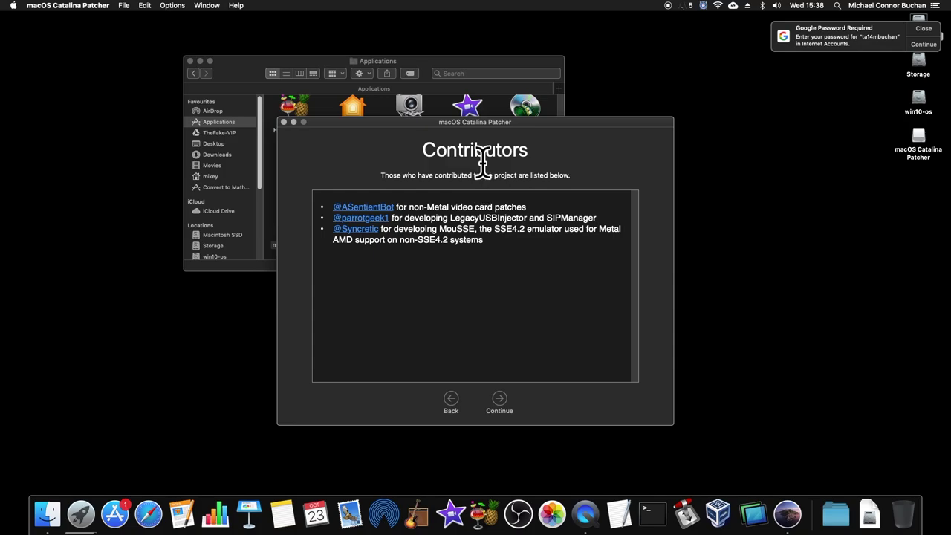
left_click(506, 413)
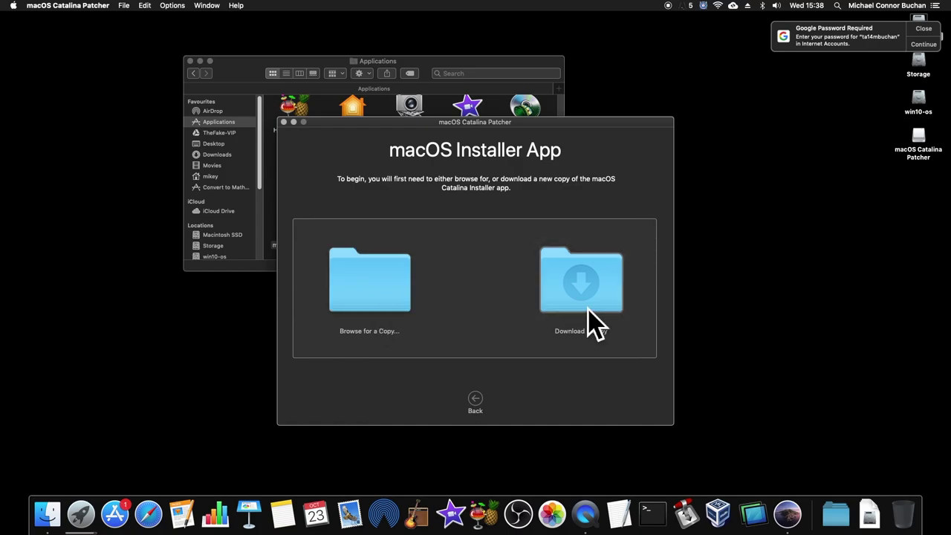
left_click(581, 290)
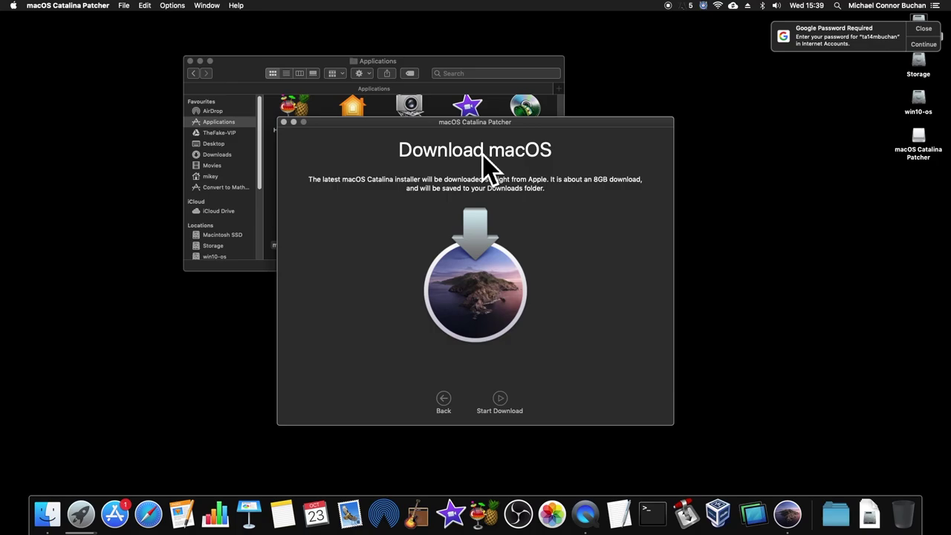
left_click(507, 413)
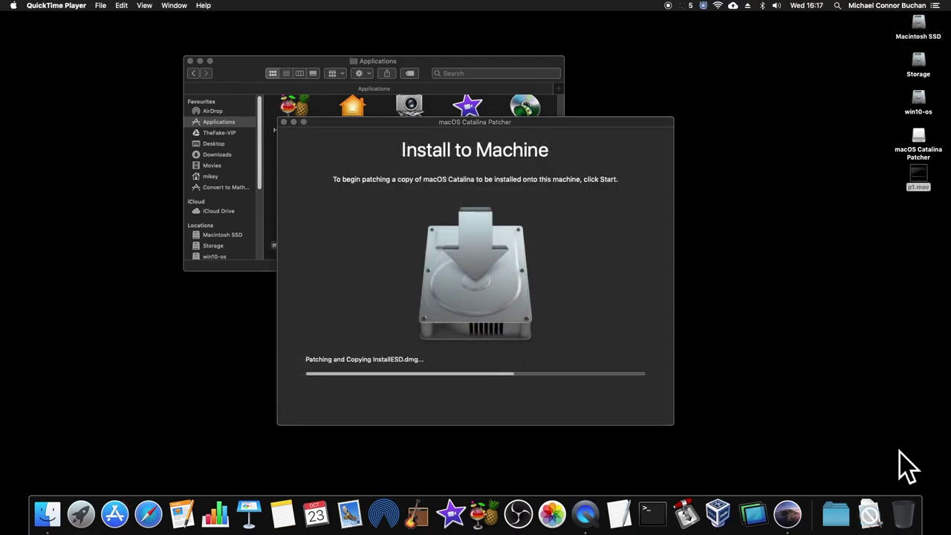
key("super+Tab")
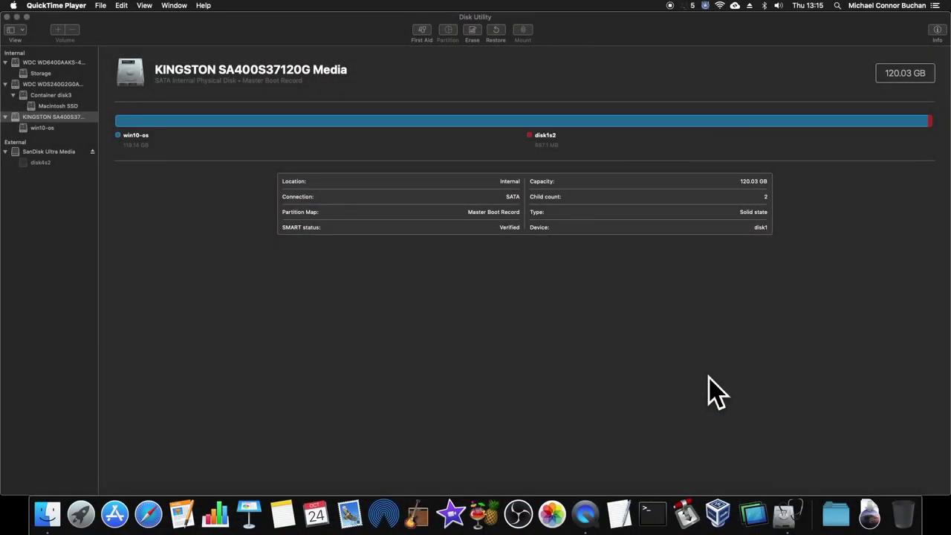
Step: Switch to Disk Utility, look through the listed drives, and select the external SanDisk Ultra Media drive
key("super+Tab")
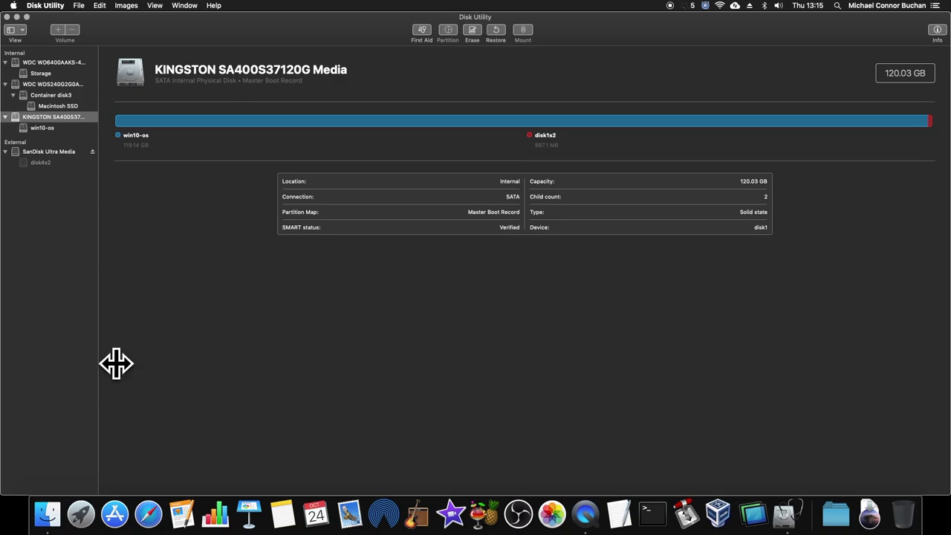
left_click(52, 128)
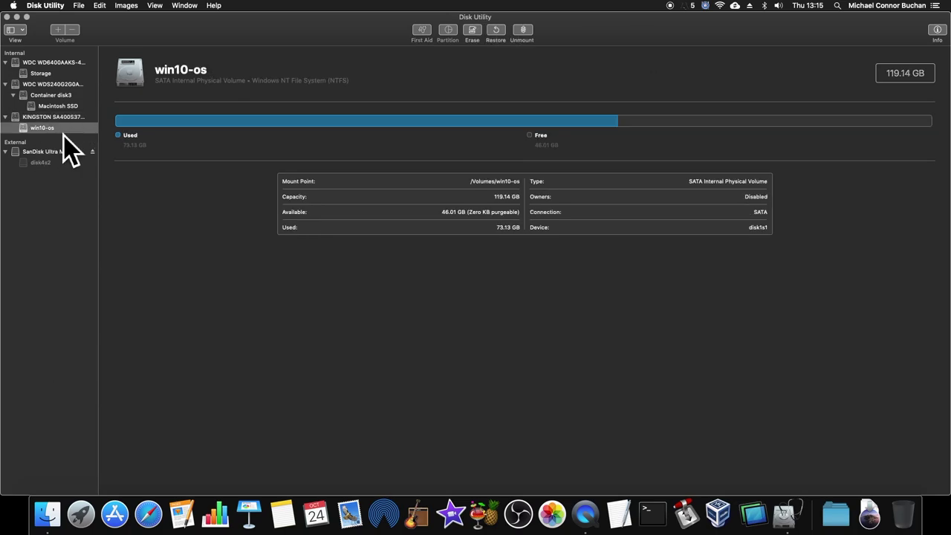
left_click(37, 117)
left_click(52, 128)
left_click(62, 165)
left_click(41, 63)
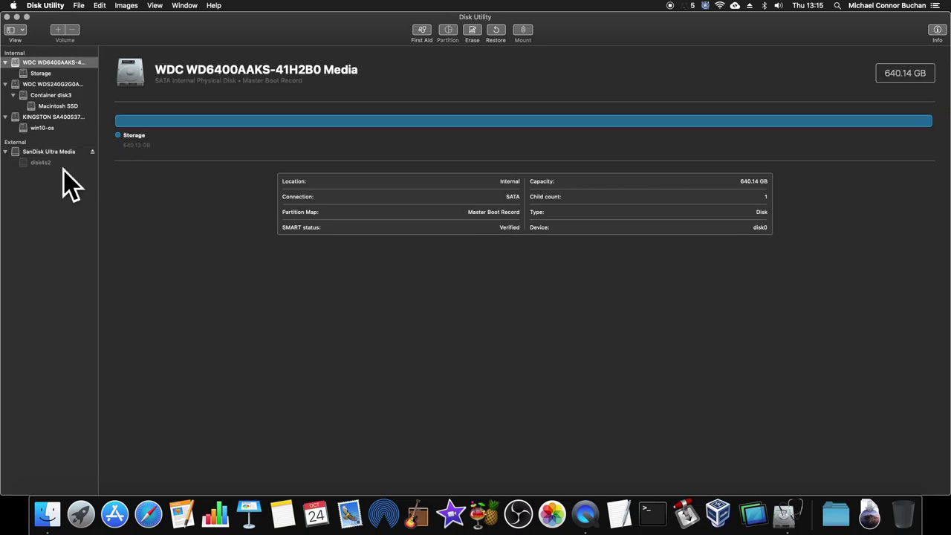
left_click(41, 152)
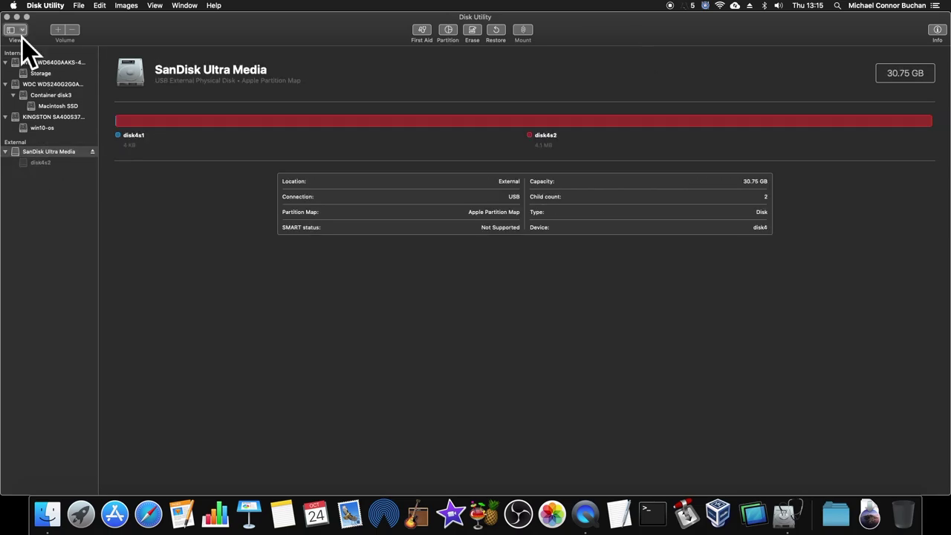
Step: Erase the SanDisk Ultra Media drive as Mac OS Extended (Journaled) with the GUID Partition Map scheme, and quit Disk Utility
left_click(474, 34)
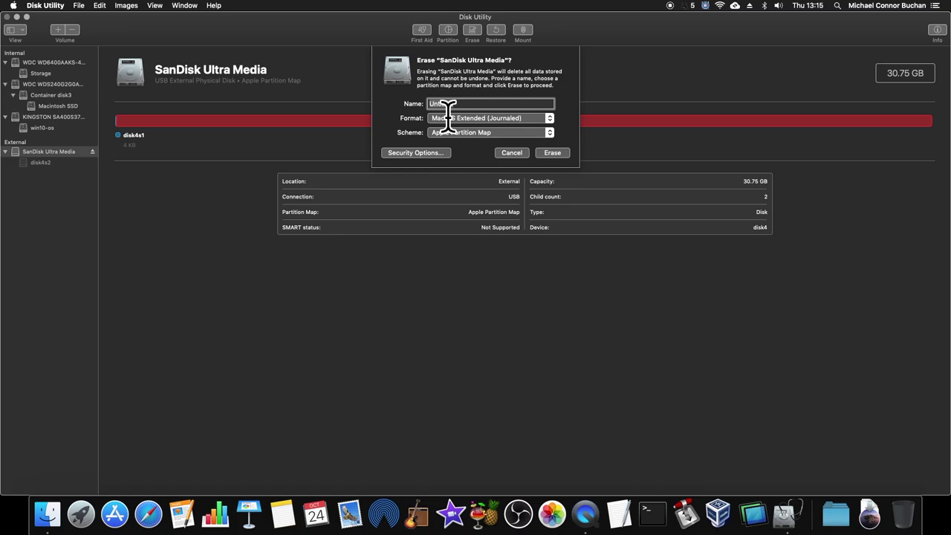
left_click(508, 121)
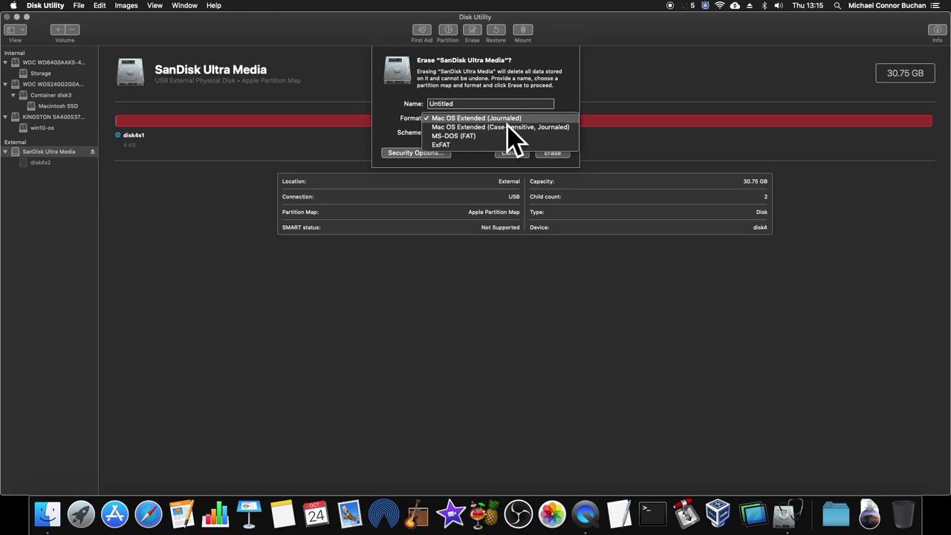
left_click(509, 125)
left_click(496, 132)
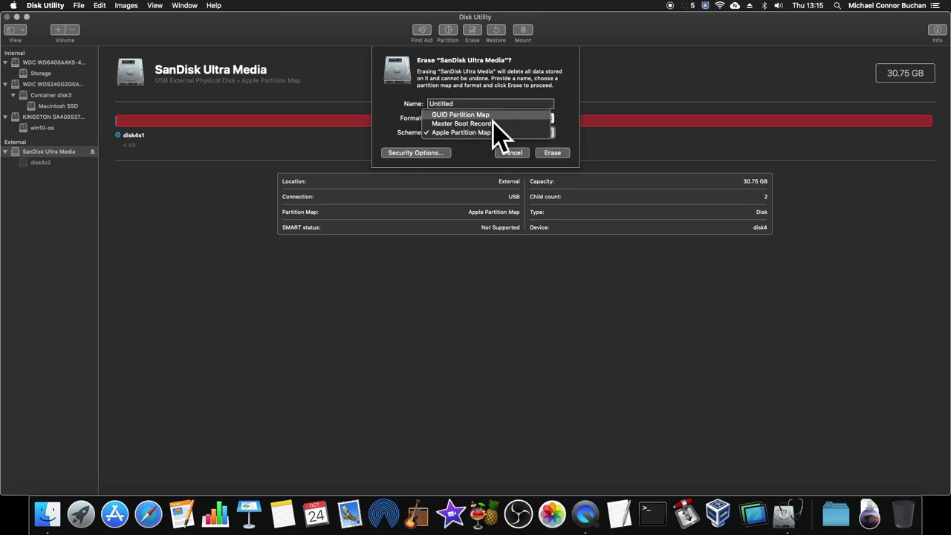
left_click(498, 115)
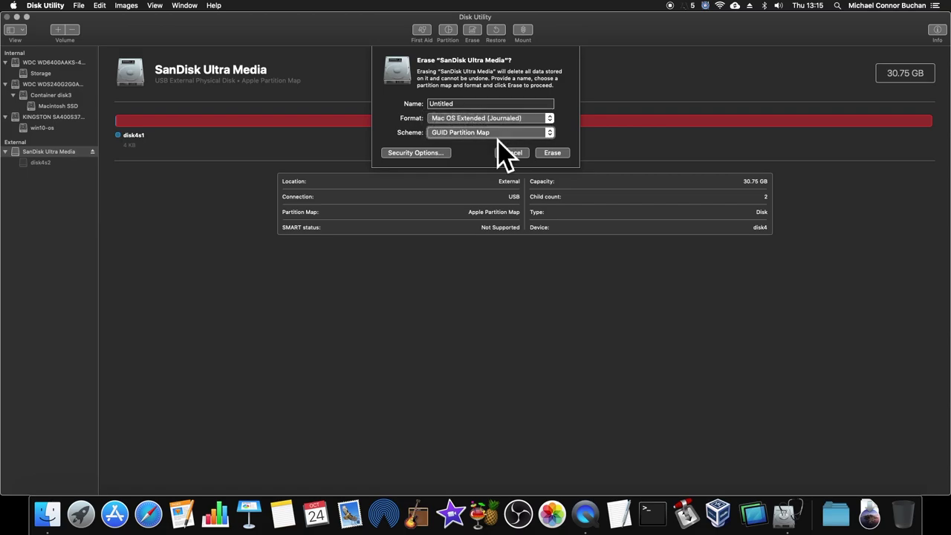
left_click(557, 154)
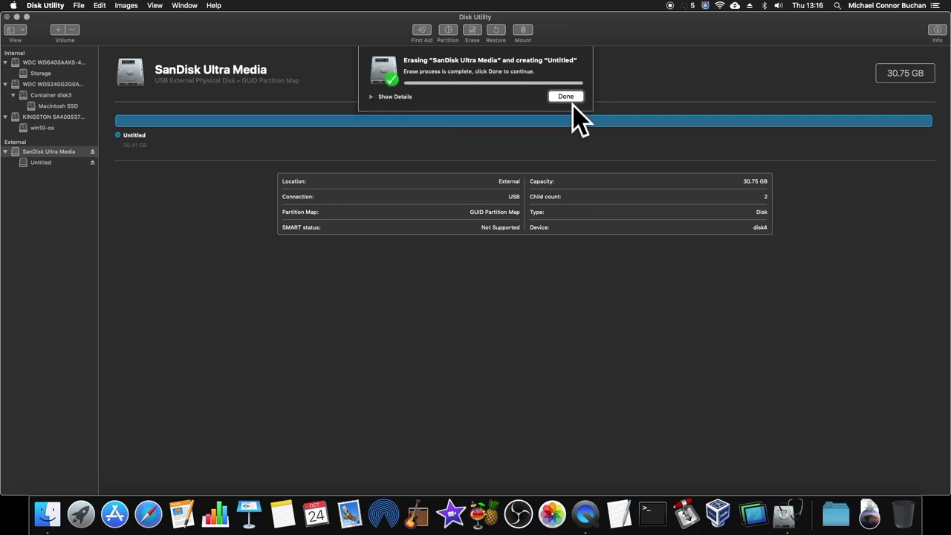
left_click(565, 98)
key("super+q")
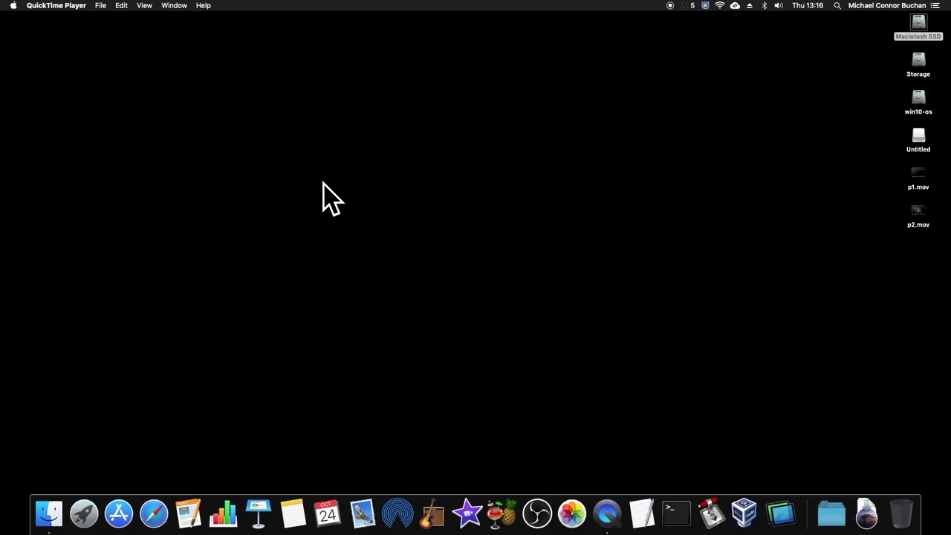
Step: Open the Downloads folder in Finder, mount macOS Catalina Patcher.dmg, and close the mounted image's window
key("super+Tab")
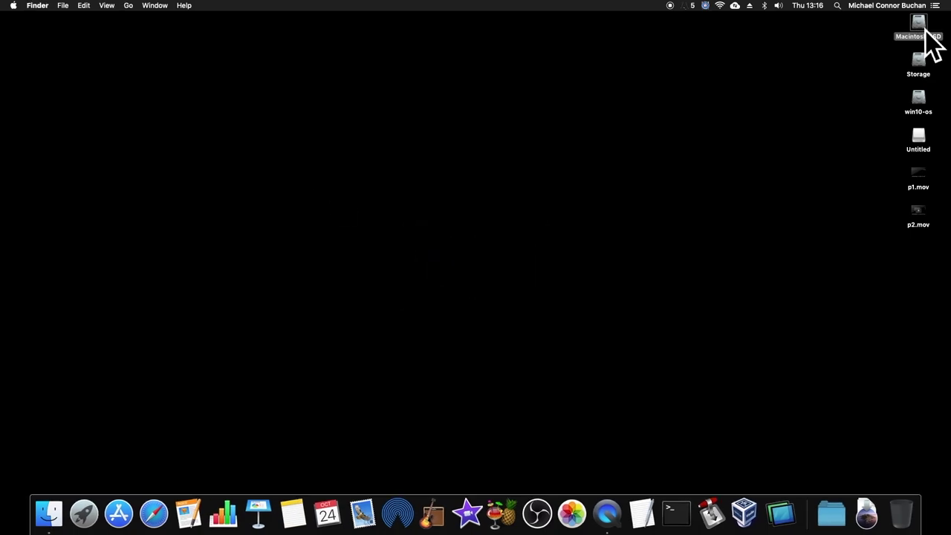
key("super+alt+l")
left_click(500, 249)
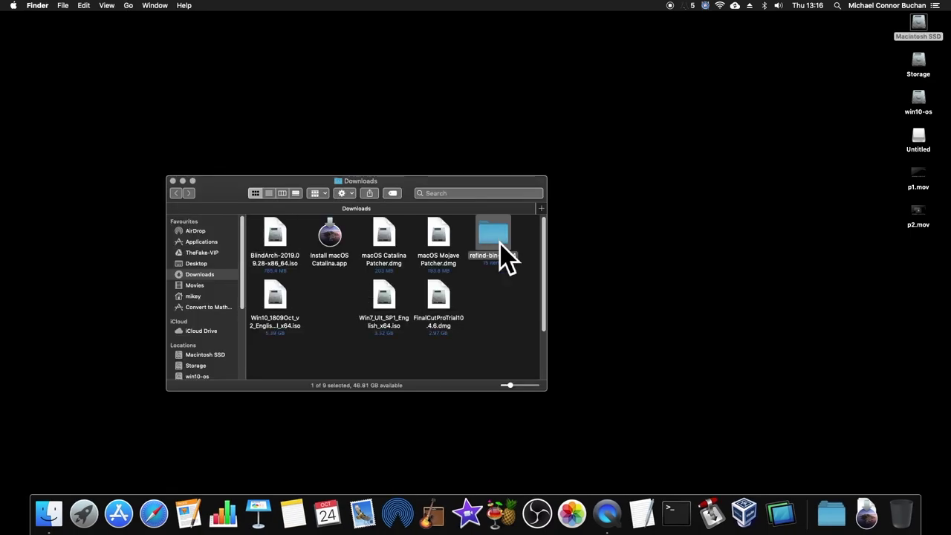
left_click(394, 250)
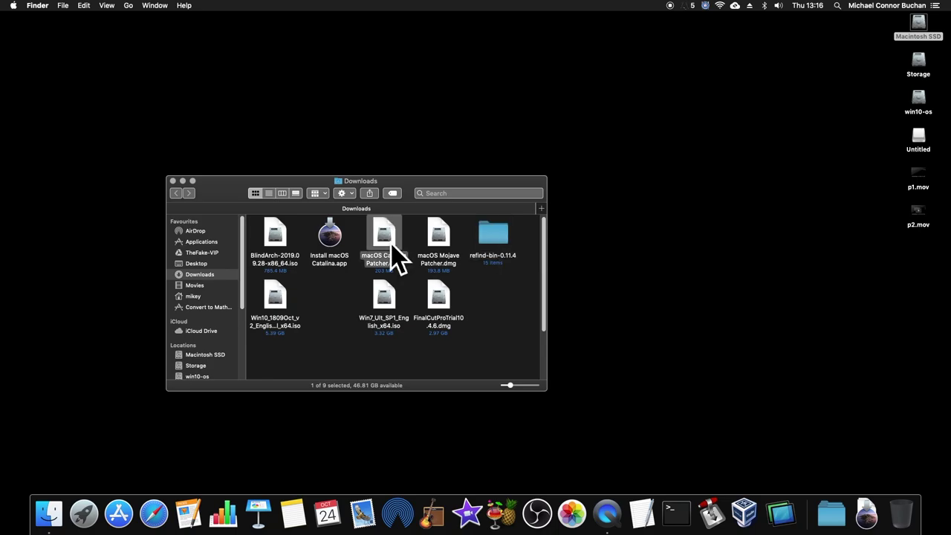
double_click(394, 253)
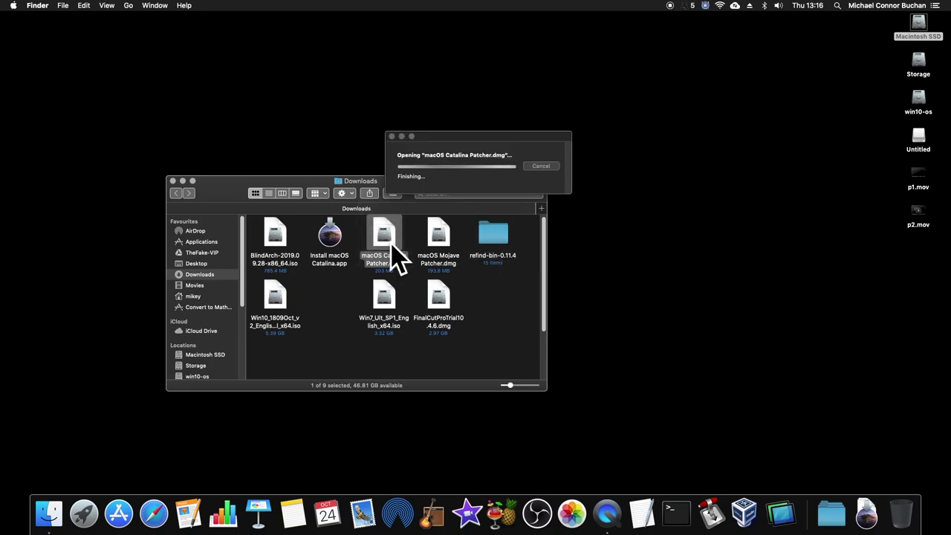
key("super+w")
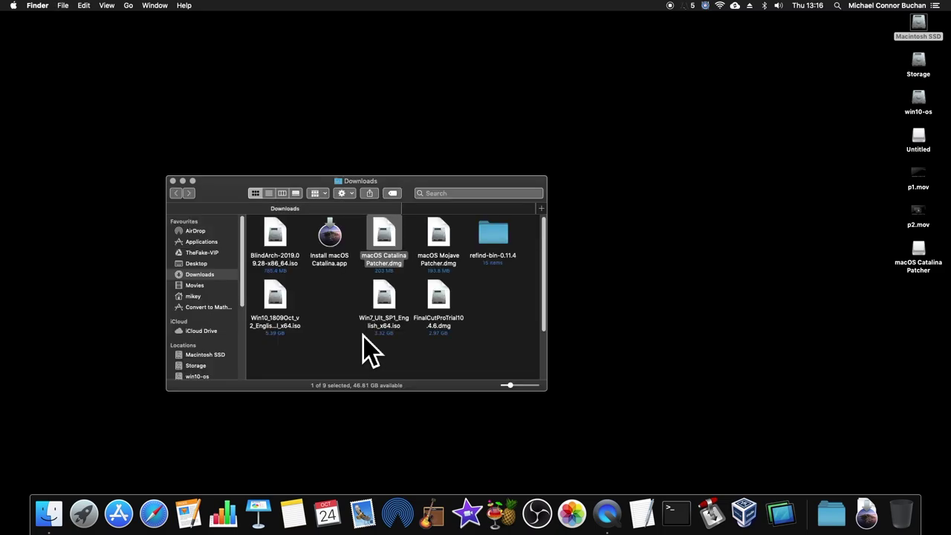
Step: Open macOS Catalina Patcher.app from the Applications folder and continue past its welcome and contributors pages
key("shift+super+a")
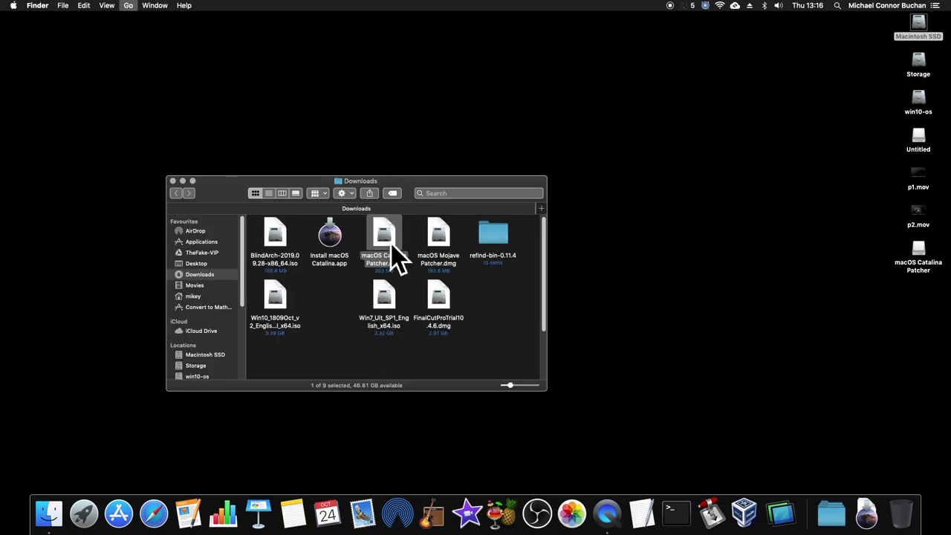
key("m")
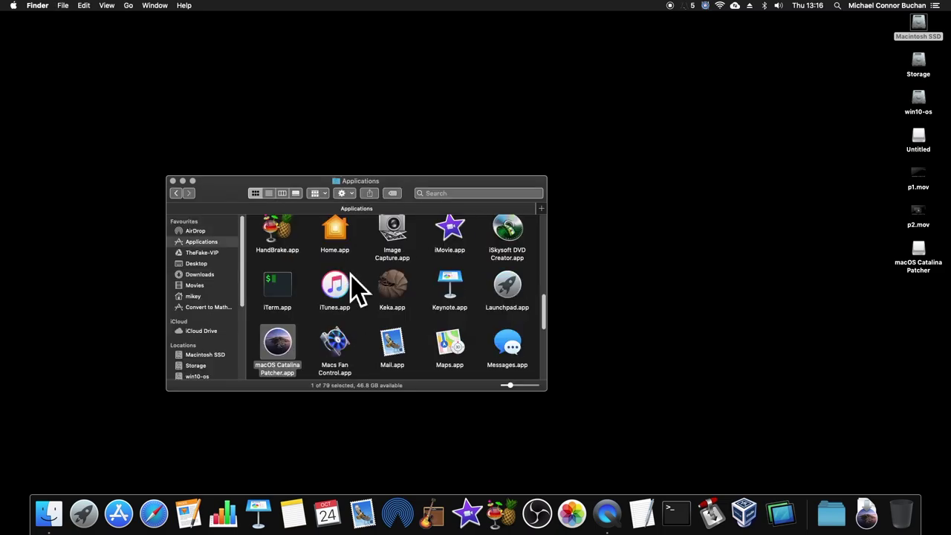
key("super+o")
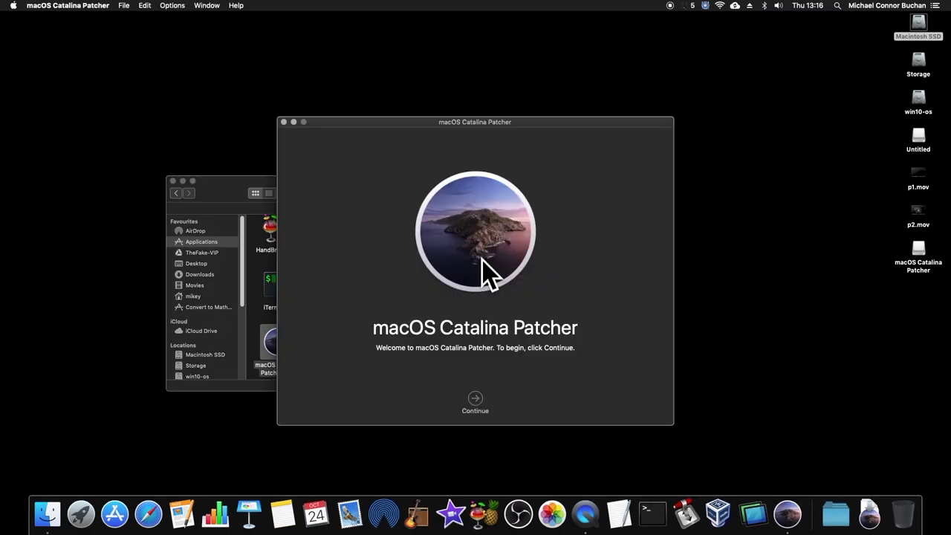
left_click(482, 413)
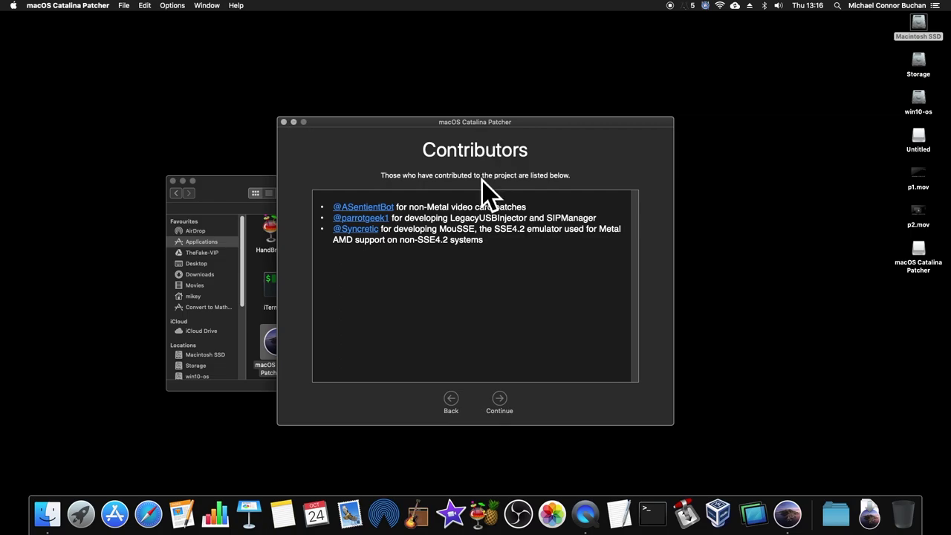
left_click(506, 415)
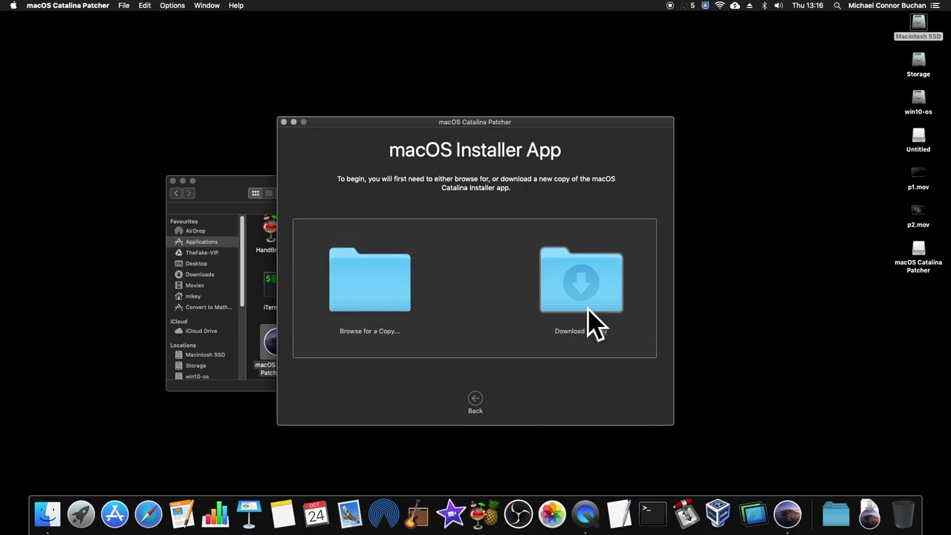
Step: Browse for the existing Install macOS Catalina.app in Downloads and choose to create a bootable installer
left_click(378, 313)
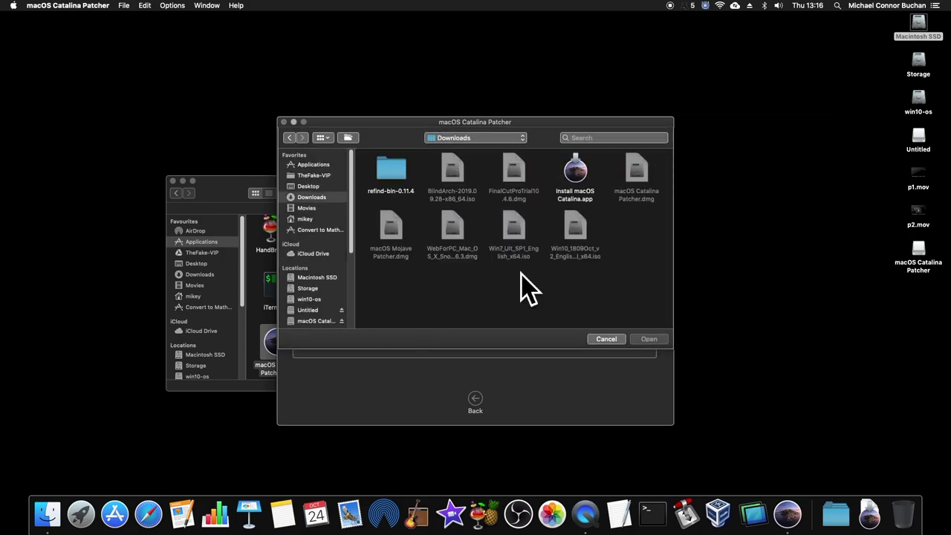
left_click(582, 180)
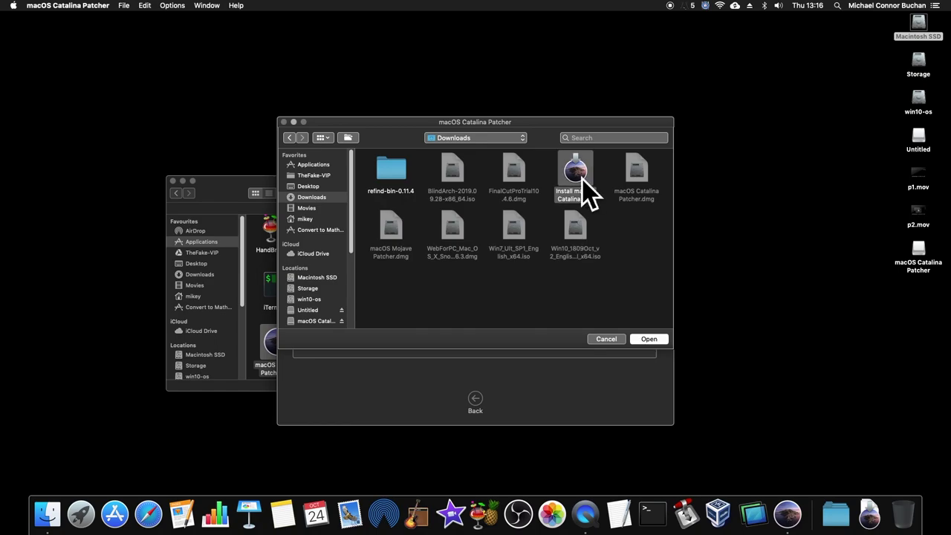
double_click(584, 182)
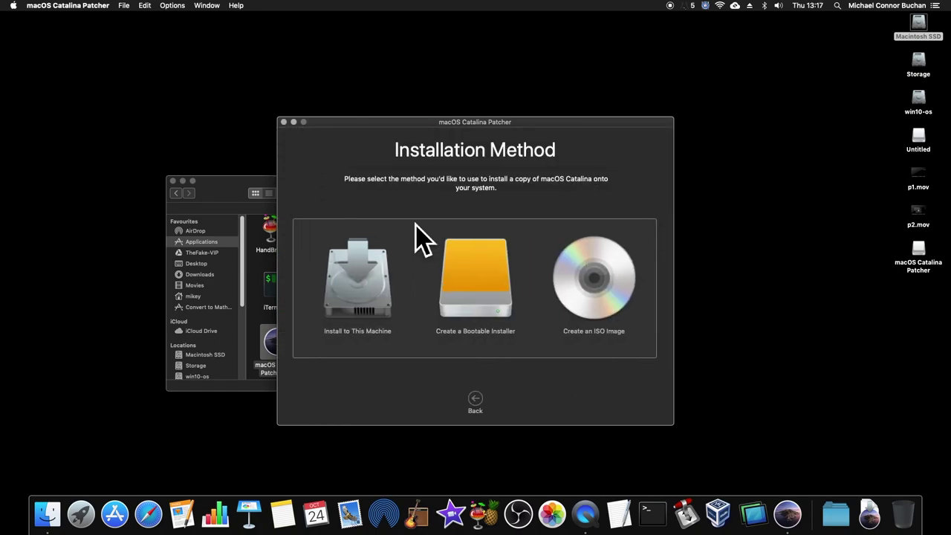
left_click(486, 323)
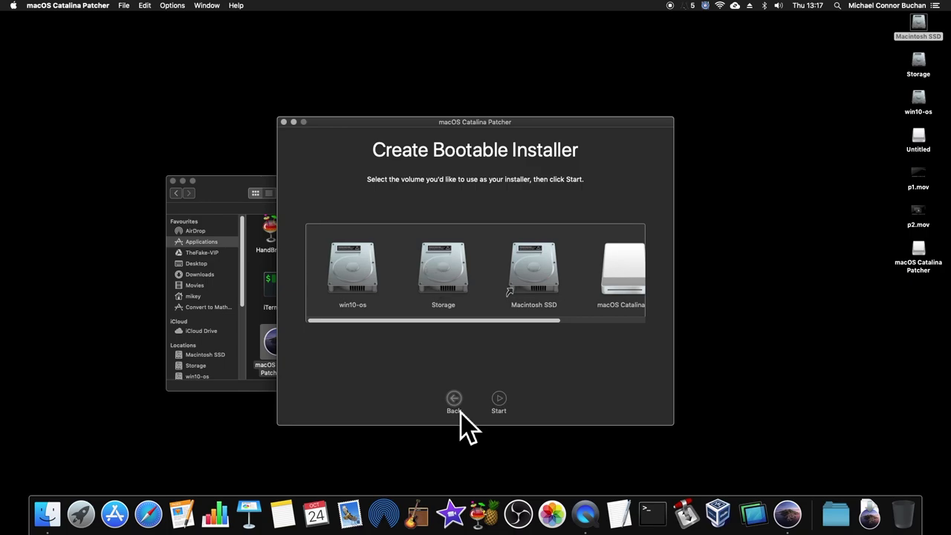
Step: Try to start creating the bootable installer without a selected volume, and dismiss the alert and the disk notification
left_click(504, 407)
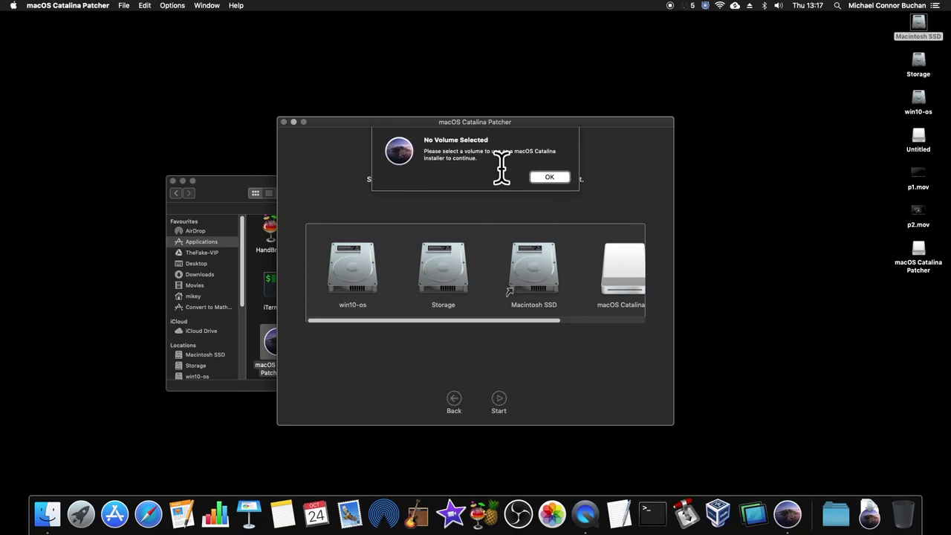
left_click(553, 181)
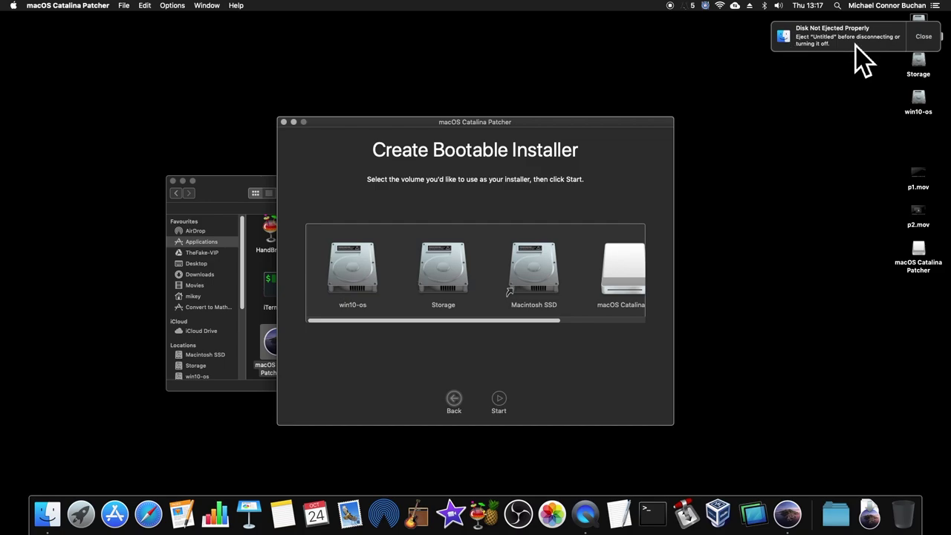
left_click(930, 45)
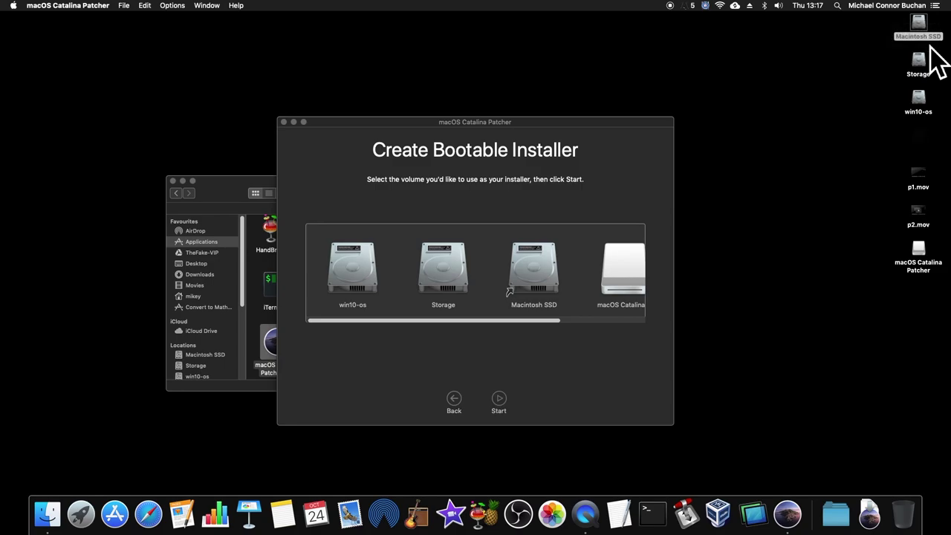
key("super+Tab")
key("super+Tab")
key("super+Tab")
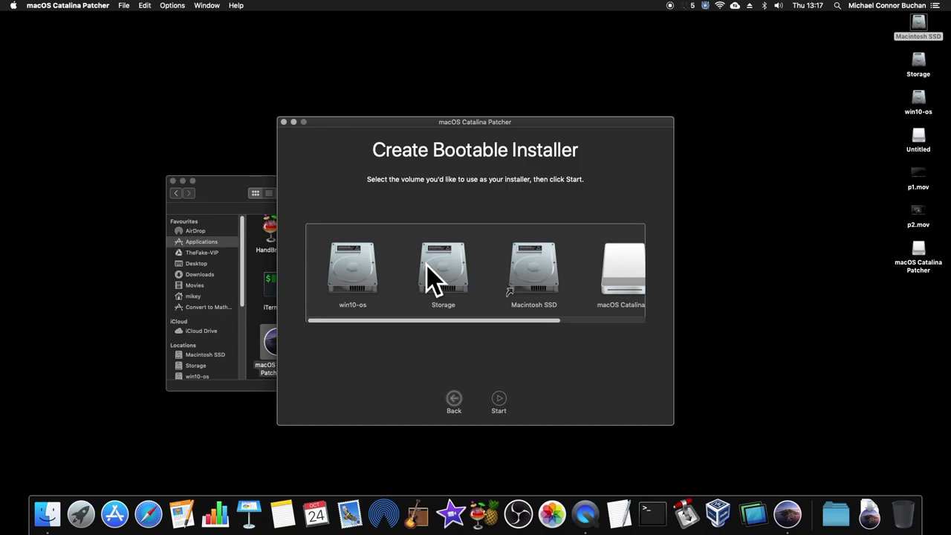
Step: Select Storage as the bootable installer volume, start the creation, and cancel at the erase confirmation
left_click(431, 279)
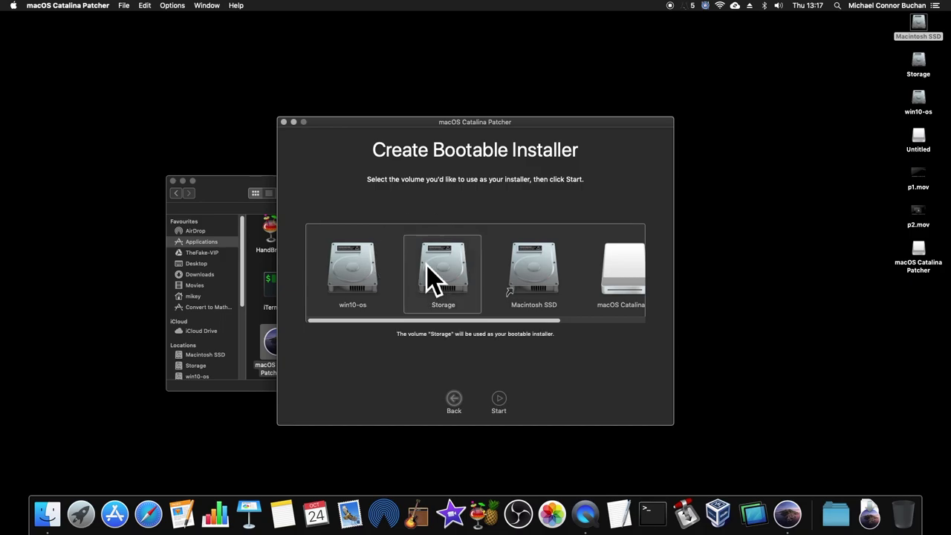
left_click(499, 405)
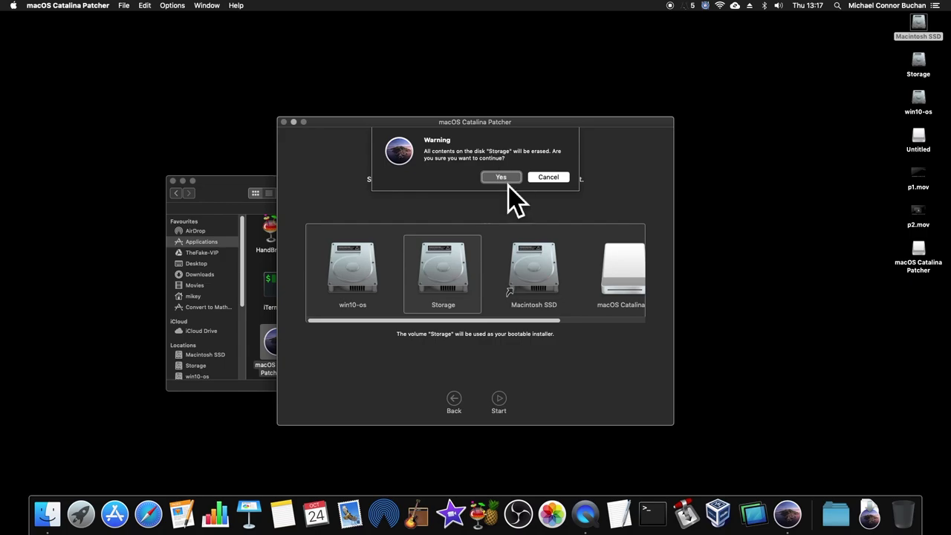
left_click(551, 181)
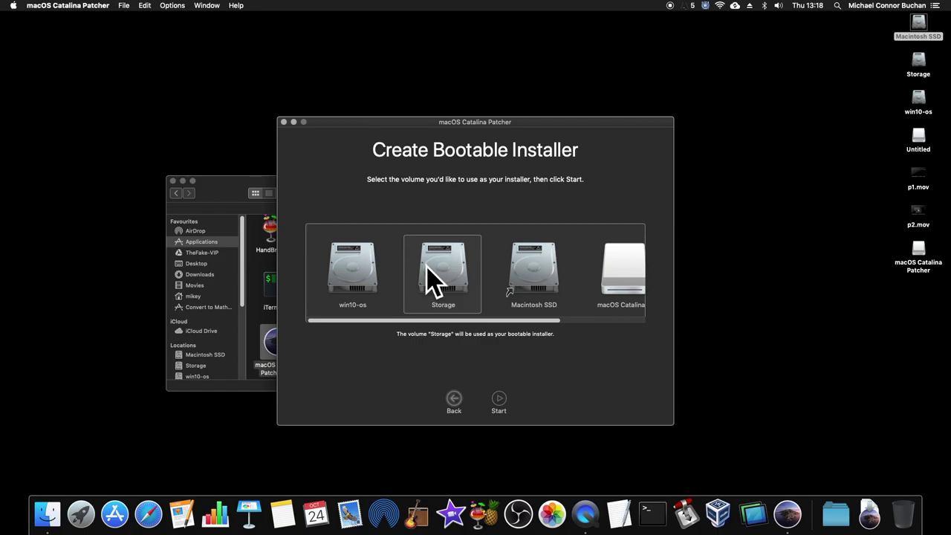
Step: Switch to Finder, clear the Applications window from view, and eject the Storage and win10-os drives from the desktop
key("super+Tab")
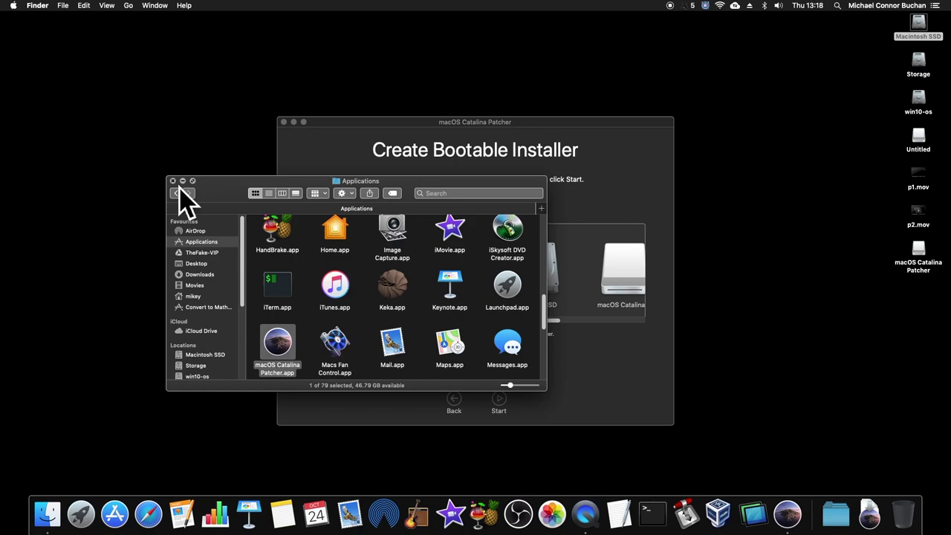
key("super+Tab")
key("super+h")
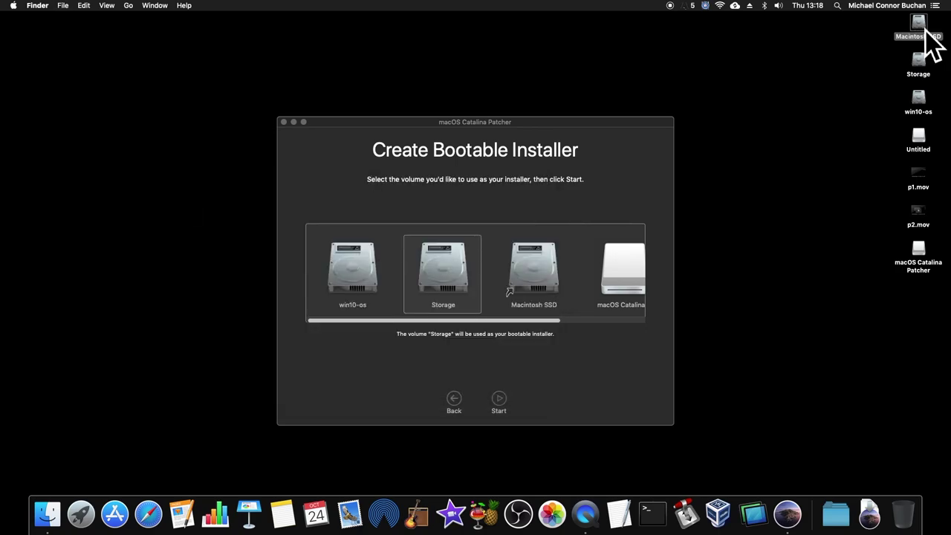
key("super+Tab")
key("super+Tab")
key("super+Tab")
left_click(922, 67)
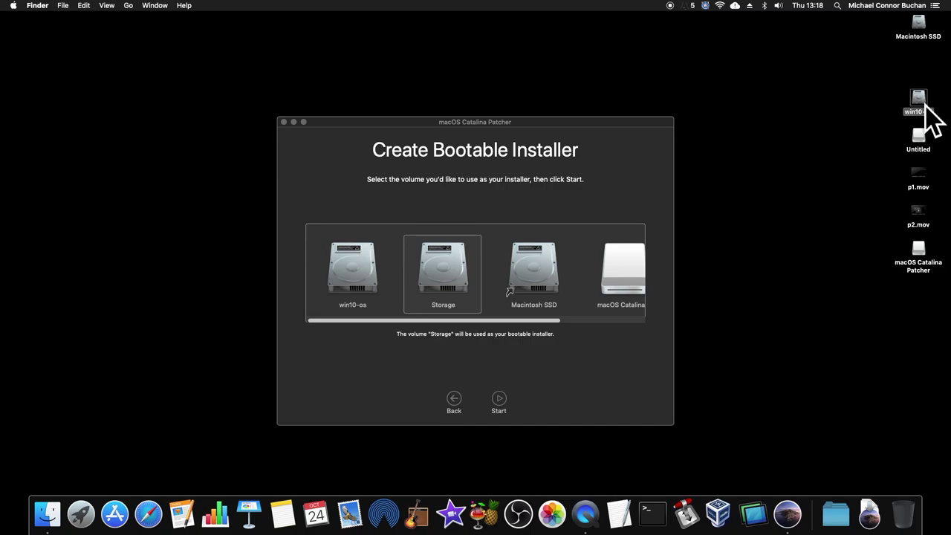
key("super+e")
Step: Eject the mounted macOS Catalina Patcher image from the desktop and select the Untitled USB drive
left_click(925, 254)
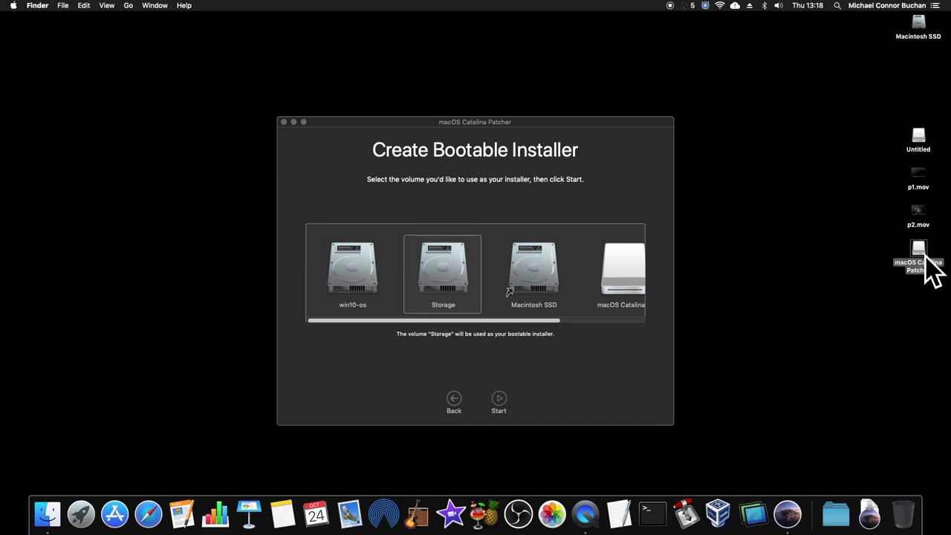
left_click(925, 25)
left_click(926, 140)
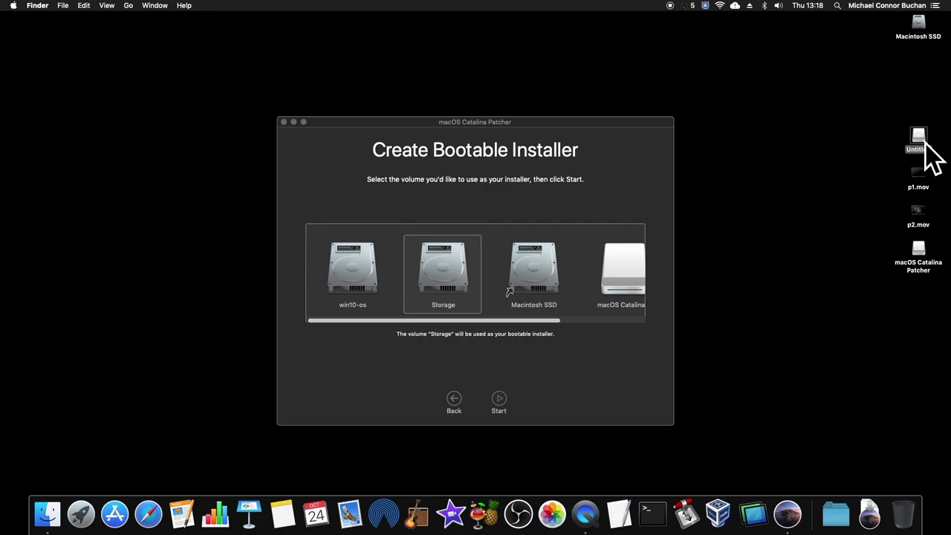
left_click(921, 179)
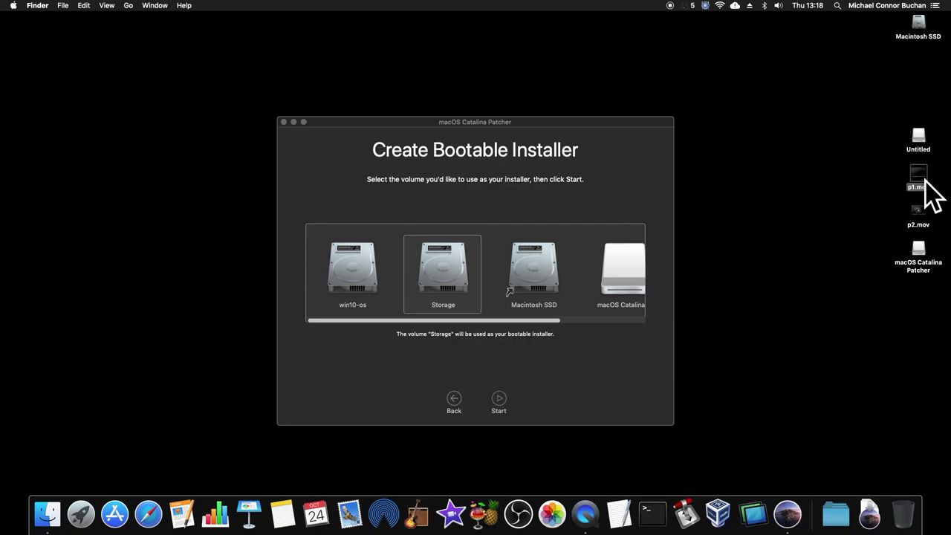
left_click(922, 256)
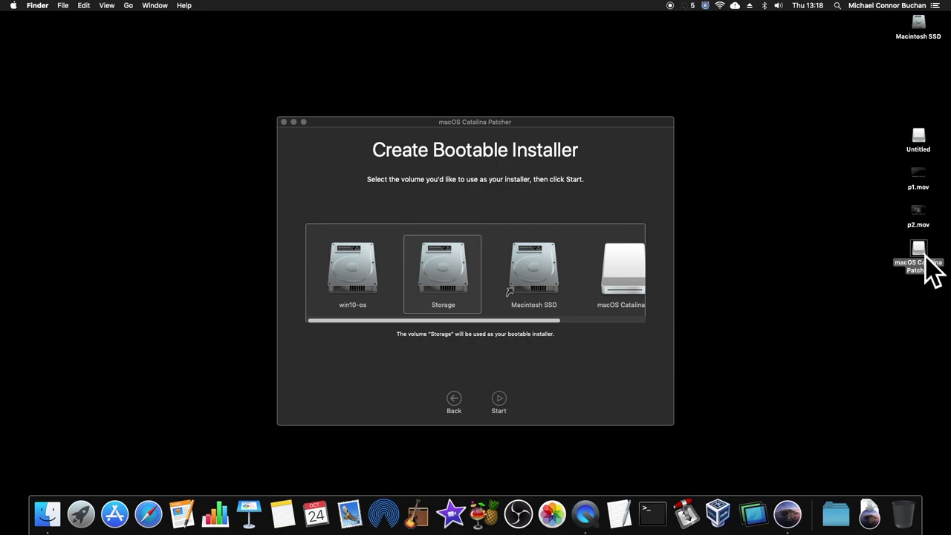
key("super+e")
left_click(920, 30)
left_click(928, 145)
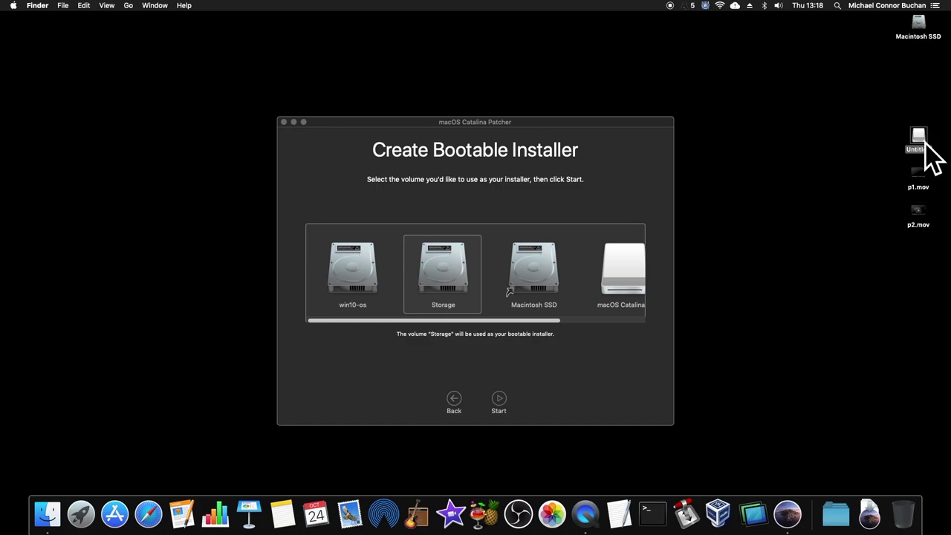
Step: Switch to macOS Catalina Patcher, return to the installation methods, and reopen the Create a Bootable Installer option to refresh the volume list
key("super+Tab")
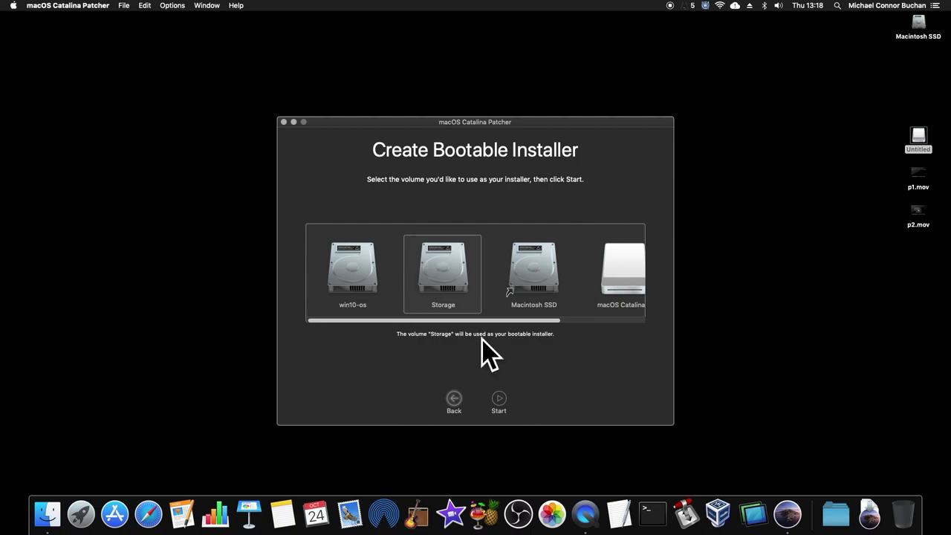
left_click(426, 268)
left_click(460, 415)
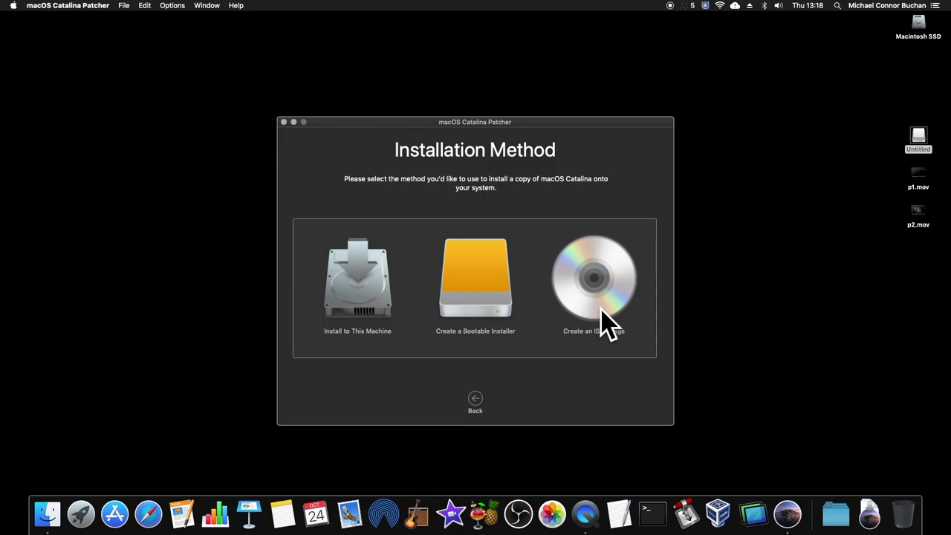
left_click(488, 326)
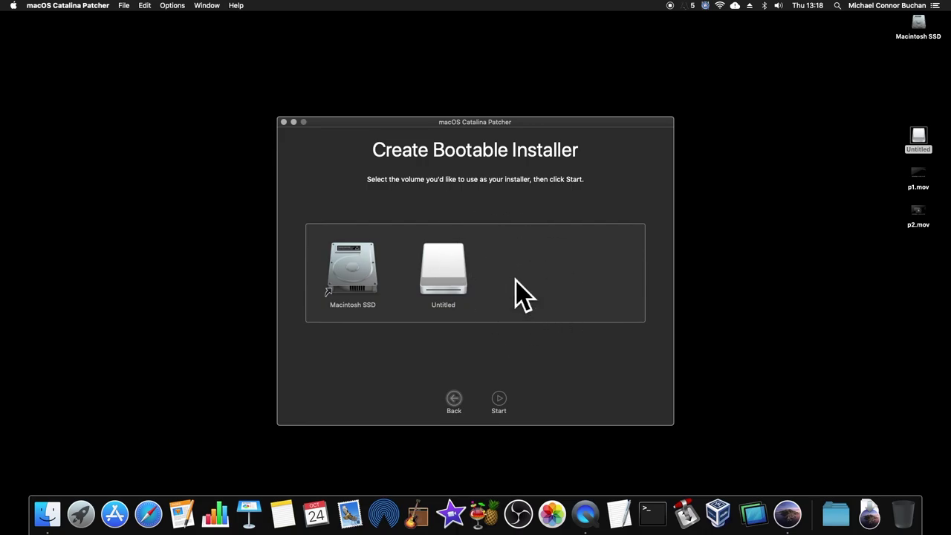
Step: Start creating the bootable installer on the Untitled volume, confirming the erase and authorizing the changes with the account password
left_click(450, 272)
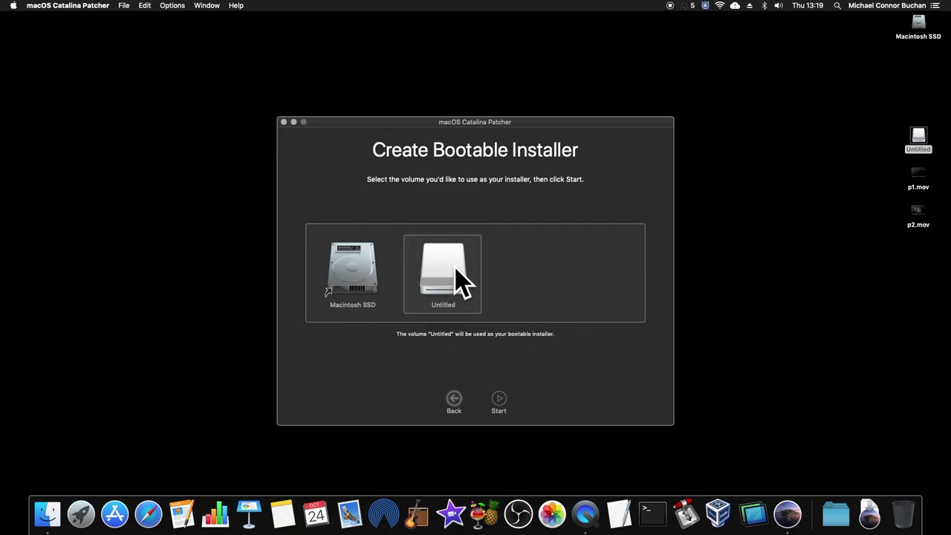
left_click(502, 409)
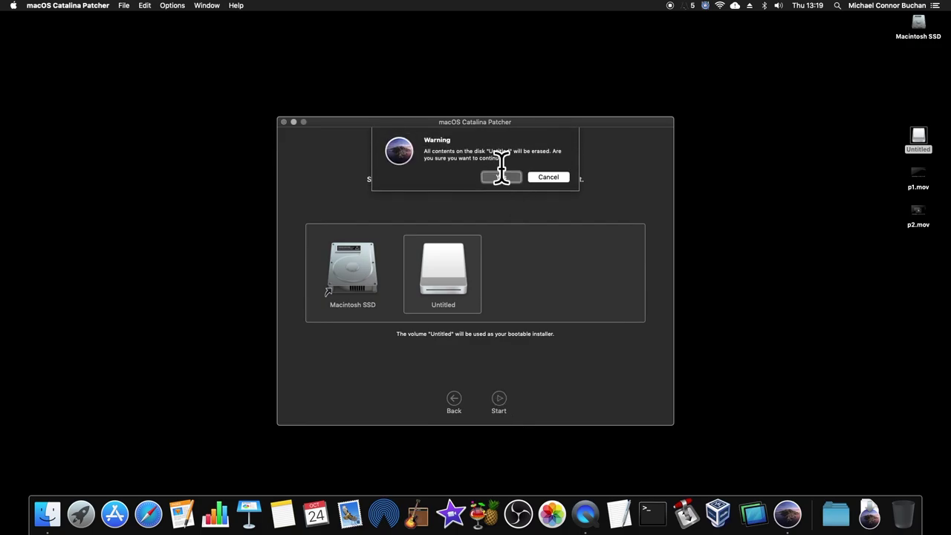
left_click(502, 179)
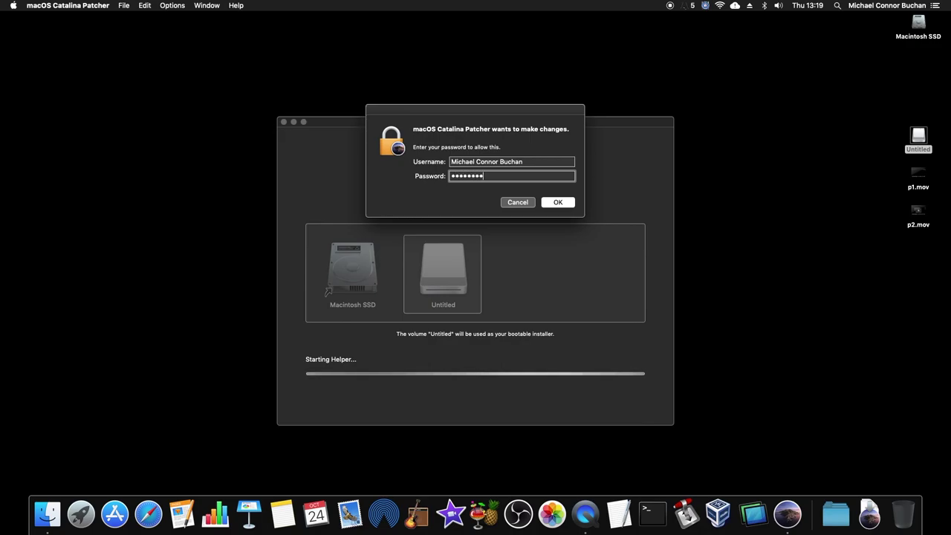
key("Return")
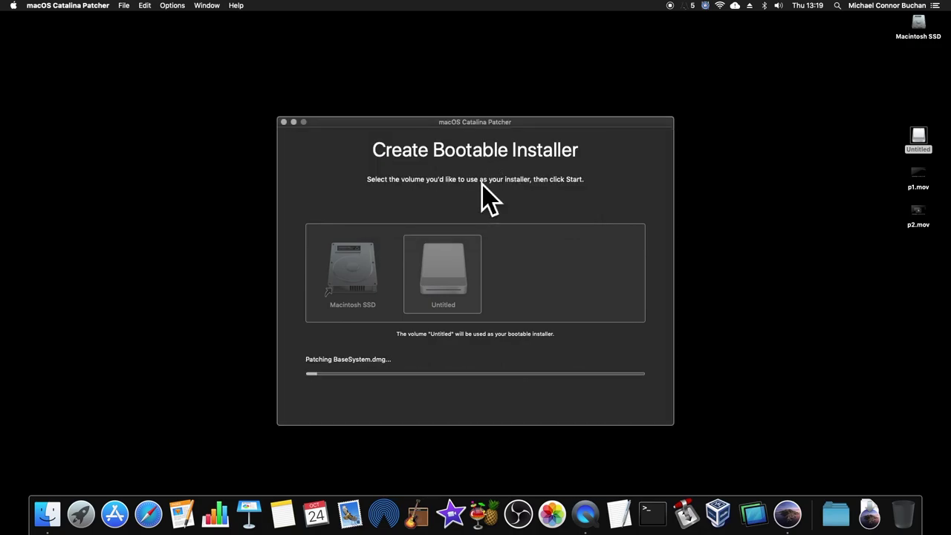